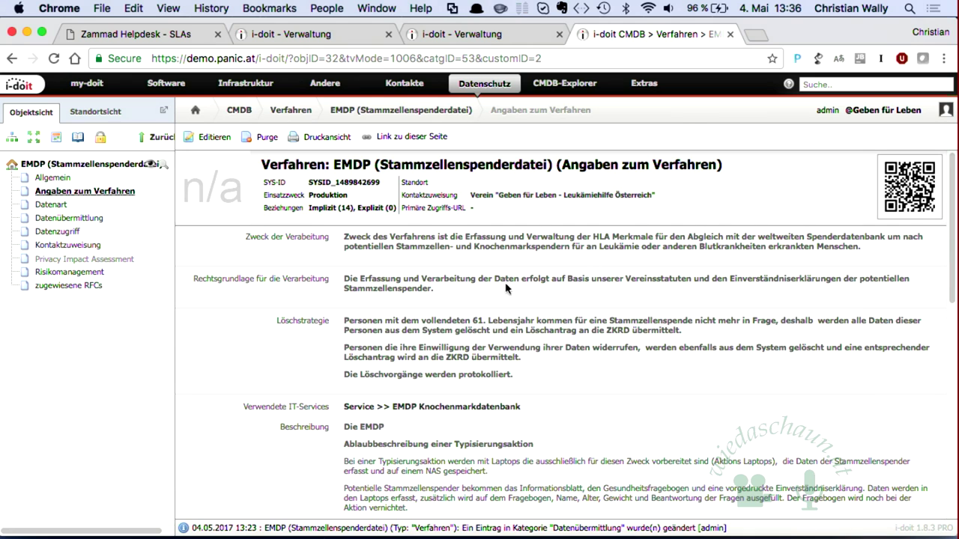
left_click(579, 85)
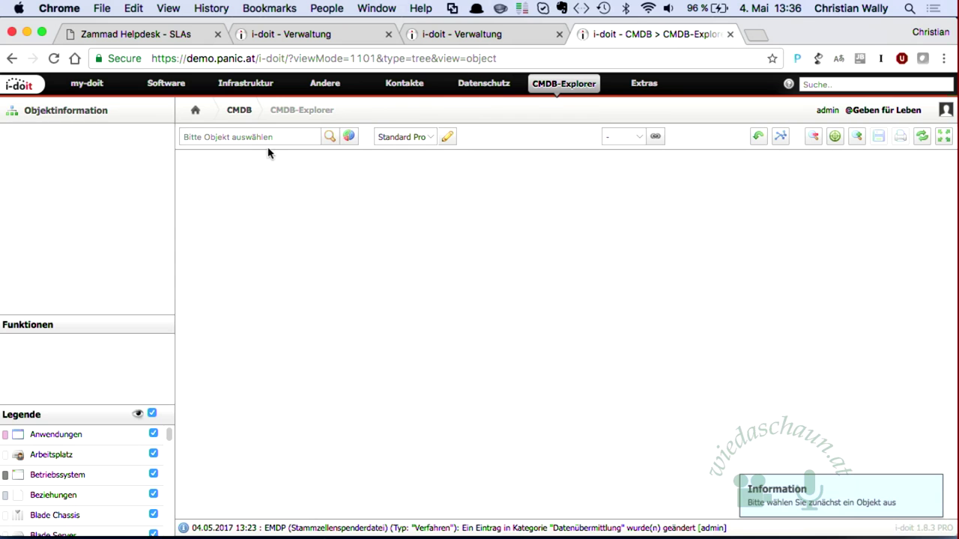
left_click(328, 135)
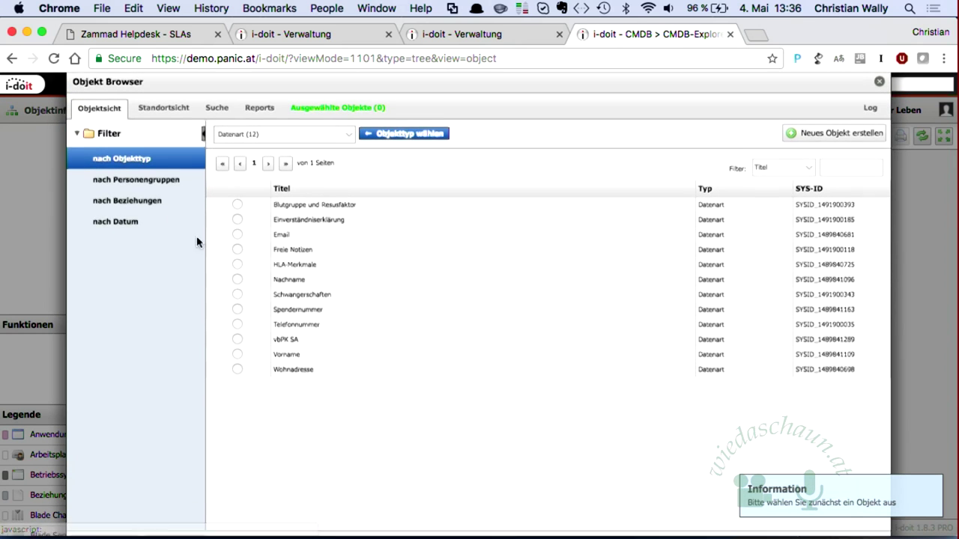
left_click(254, 126)
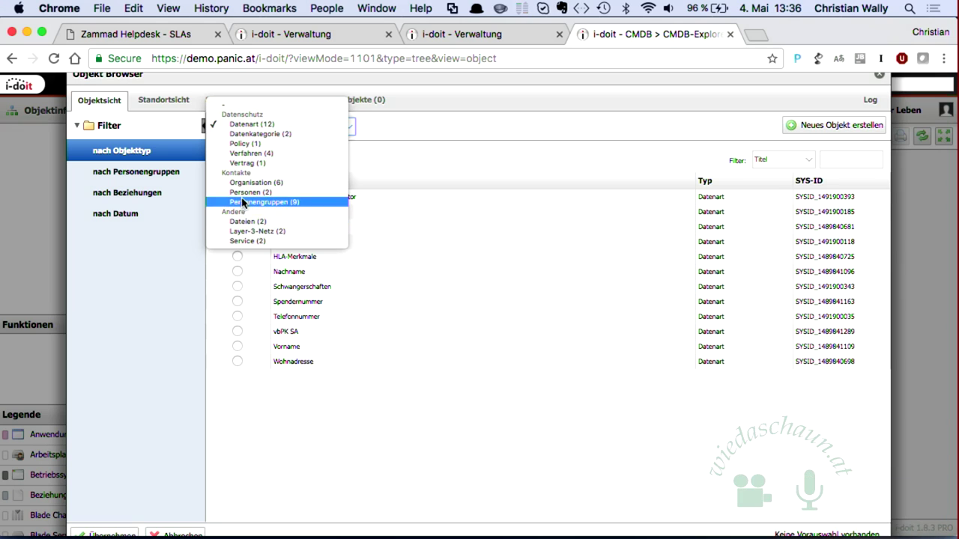
left_click(257, 241)
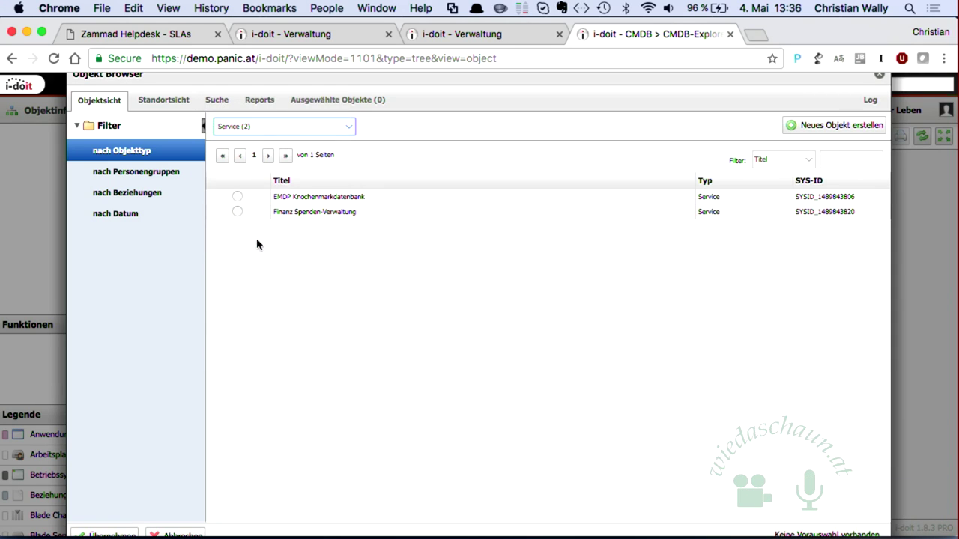
left_click(237, 197)
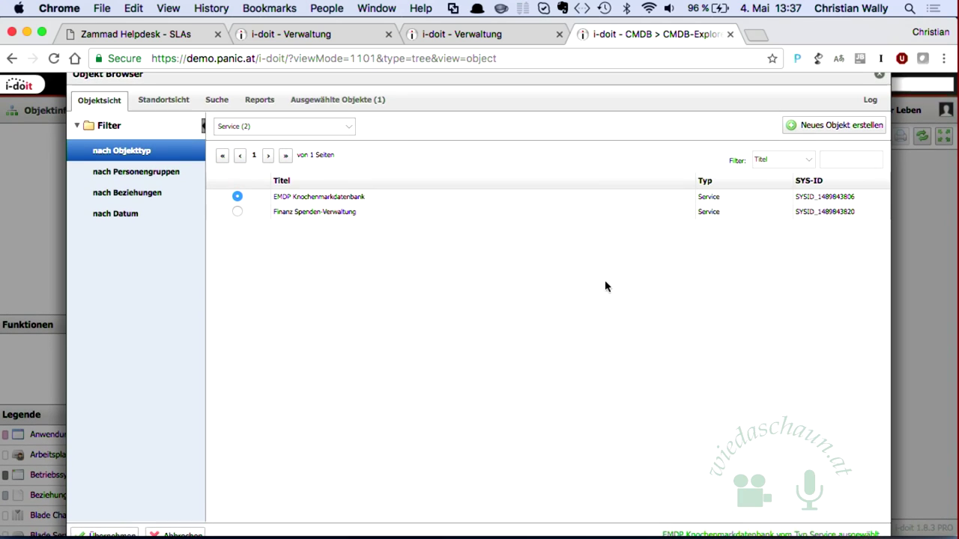
left_click(182, 534)
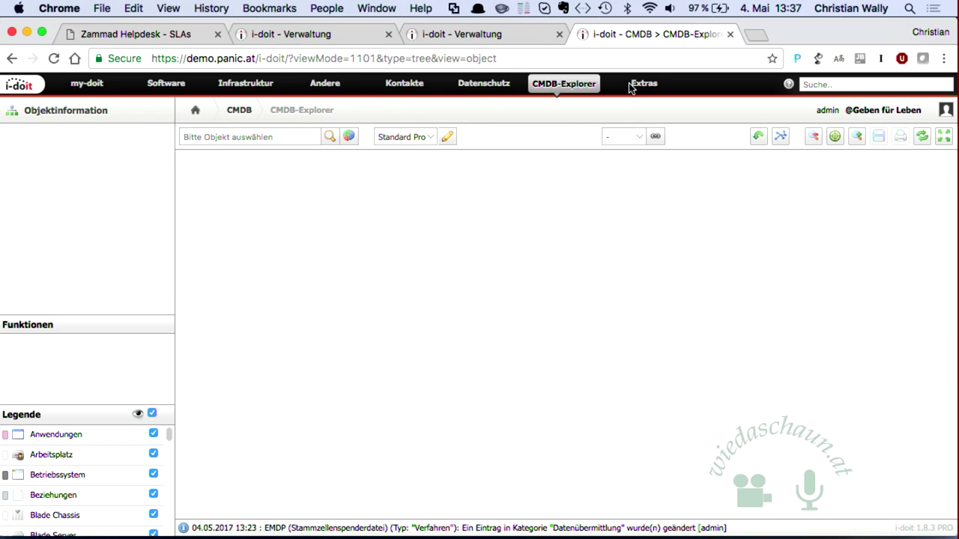
Step: Open the EMDP Knochenmarkdatenbank object from the Service objects and display it in the CMDB-Explorer
left_click(325, 84)
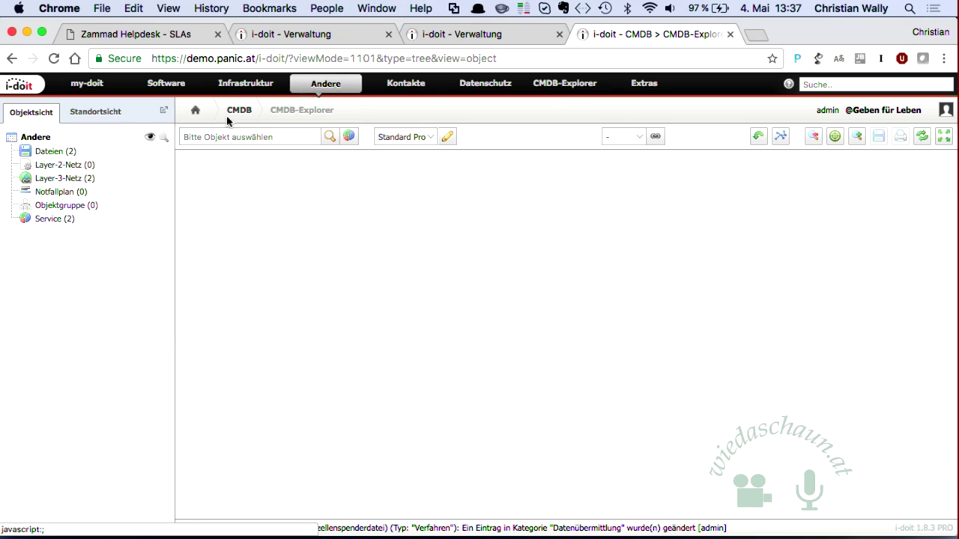
left_click(52, 220)
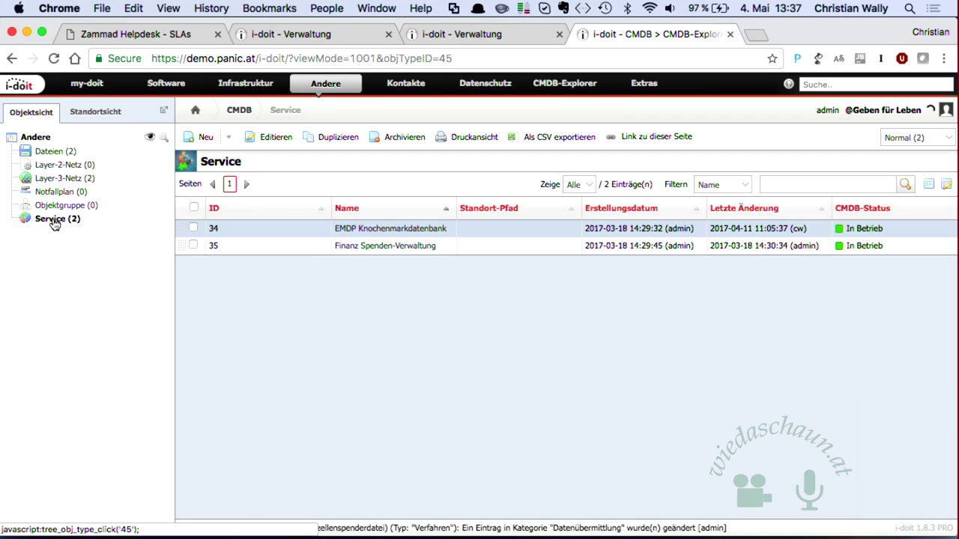
left_click(363, 233)
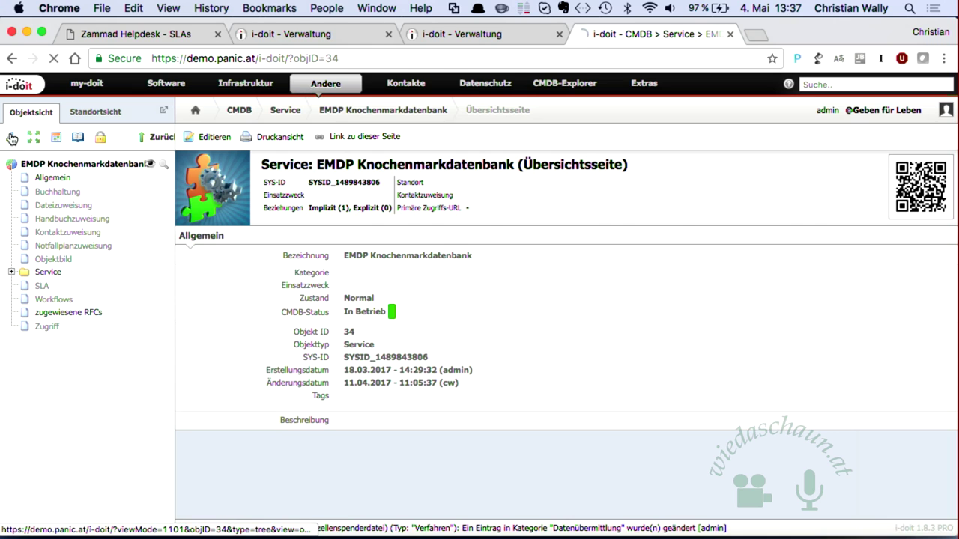
left_click(11, 139)
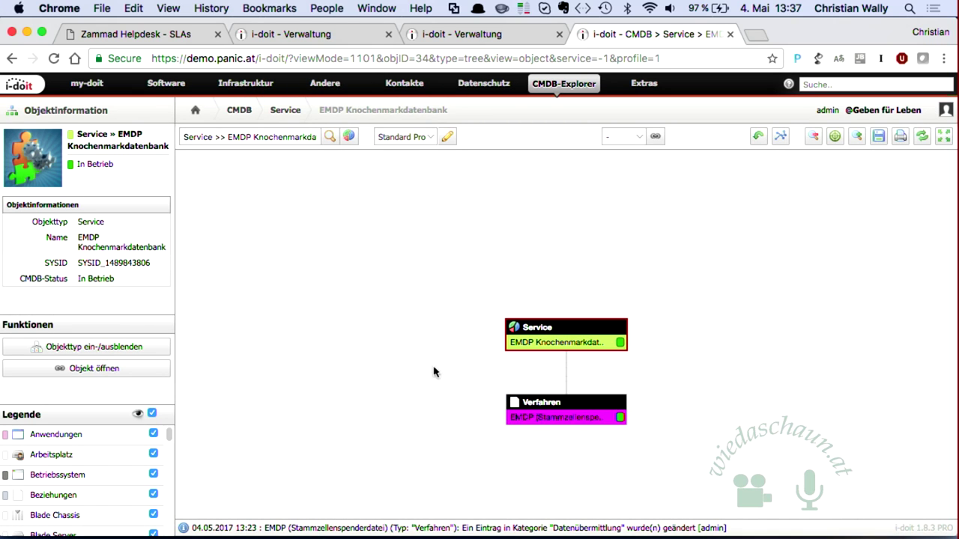
Step: Examine the graph's EMDP Knochenmarkdatenbank service, its linked EMDP (Stammzellenspenderdatei) Verfahren and the available service filter levels
left_click(565, 415)
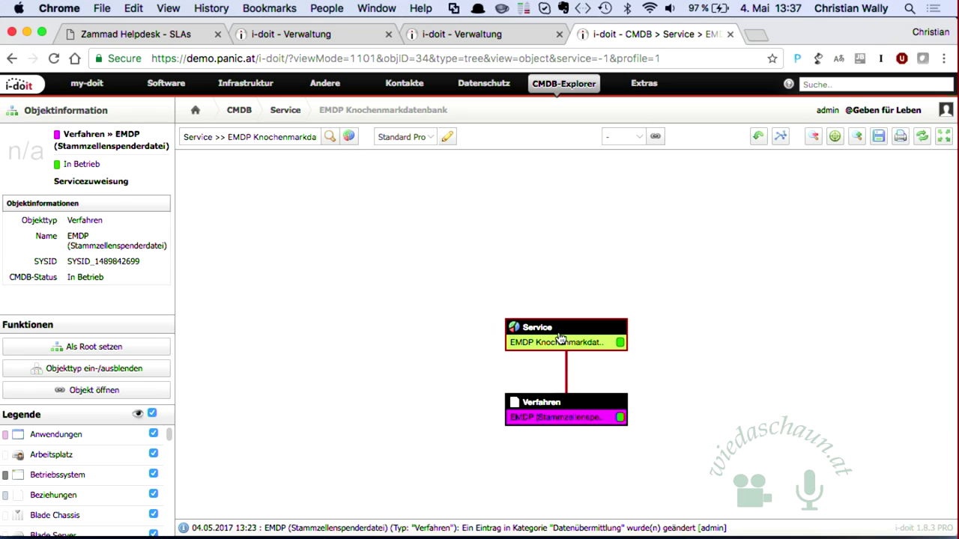
left_click(560, 338)
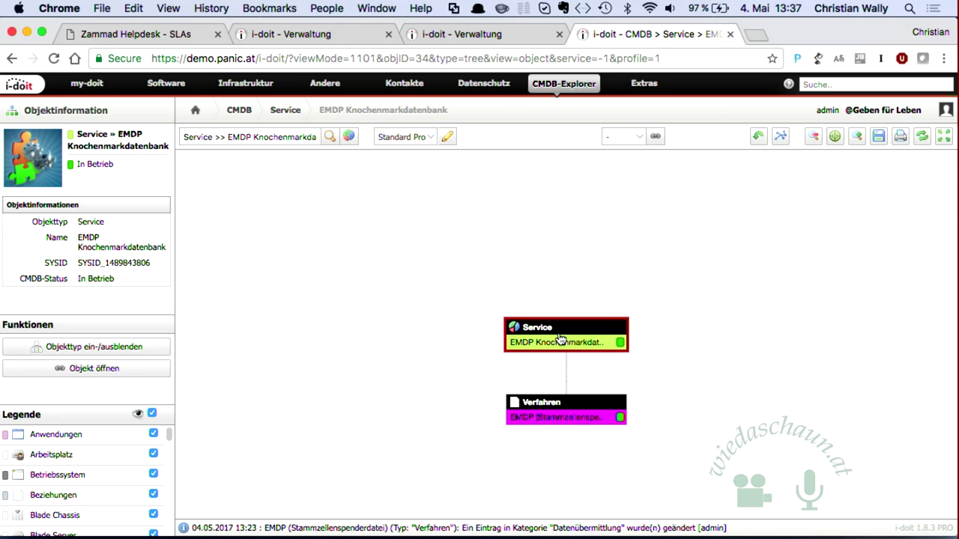
left_click(565, 413)
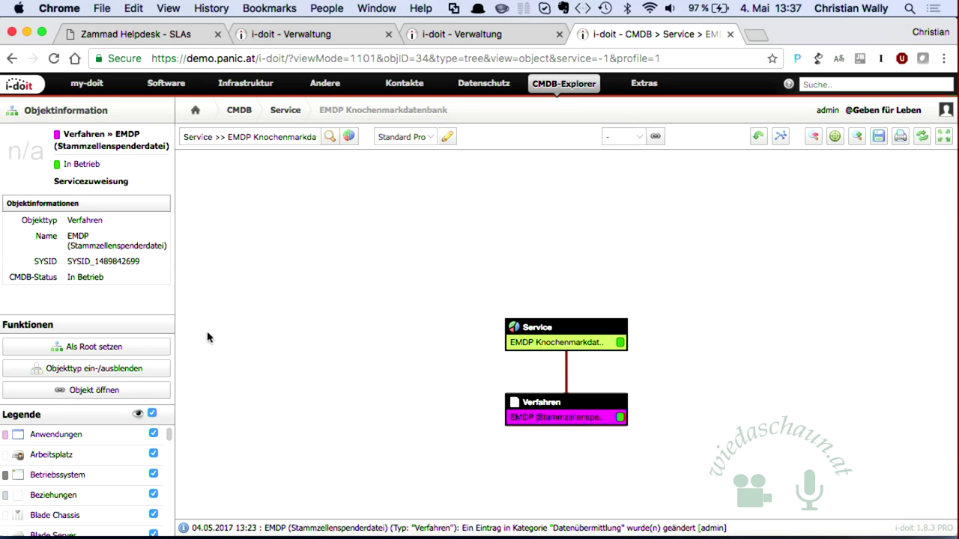
right_click(557, 416)
left_click(529, 417)
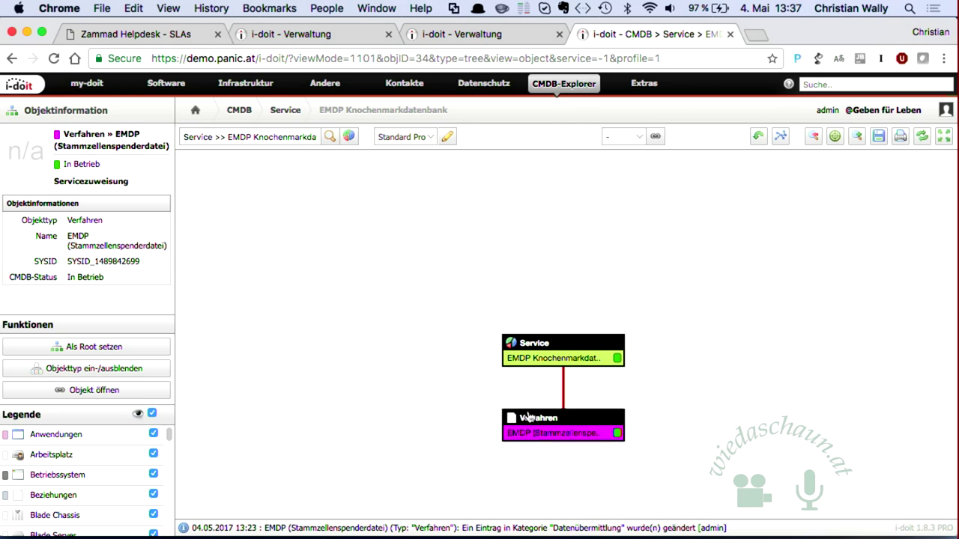
left_click(575, 350)
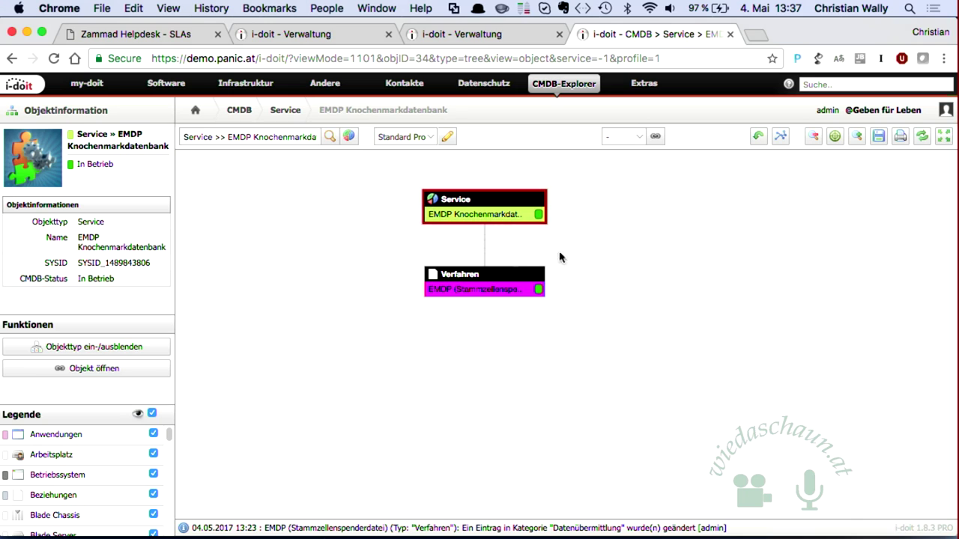
left_click(642, 138)
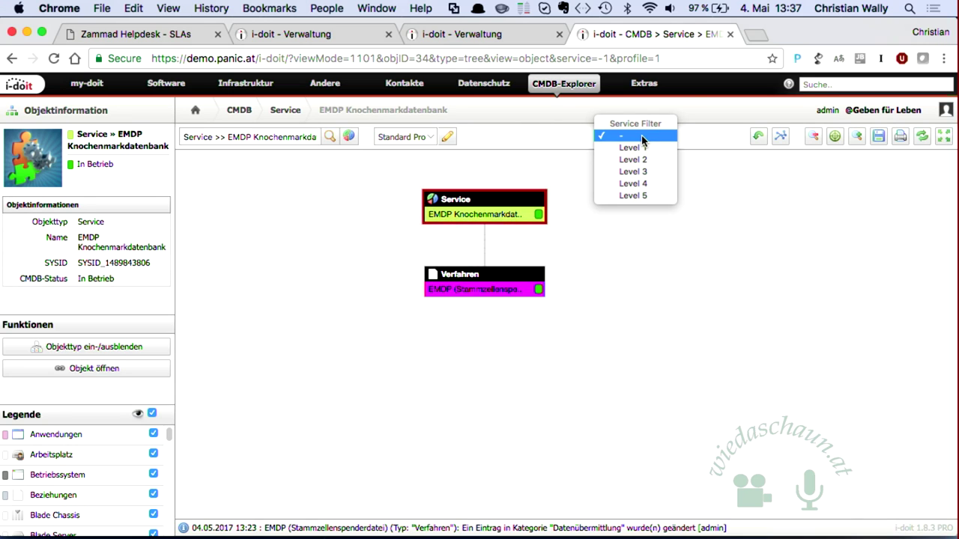
left_click(637, 136)
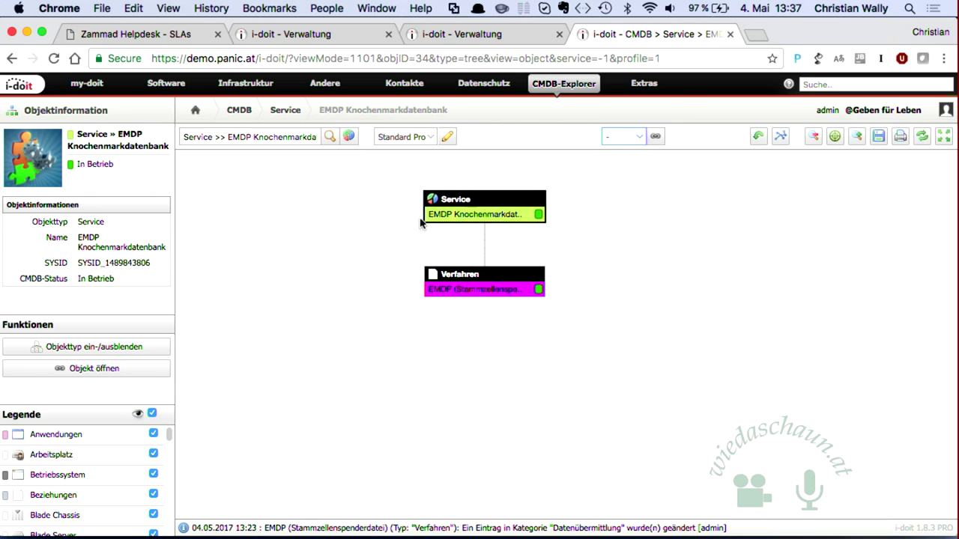
Step: Set the Verfahren EMDP (Stammzellenspenderdatei) as the graph's root and inspect its link to the EMDP Knochenmarkdatenbank service
left_click(452, 292)
left_click(81, 348)
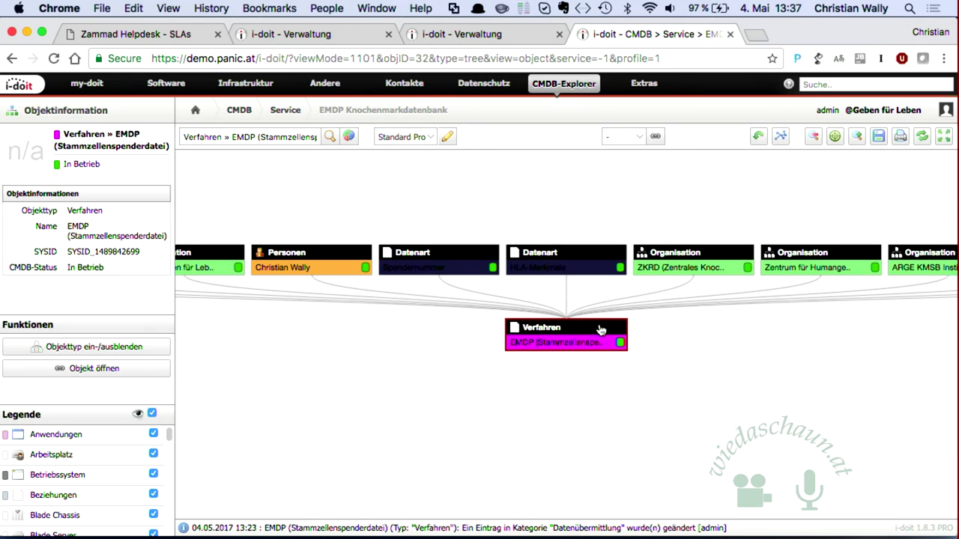
left_click_drag(544, 278, 932, 337)
left_click_drag(610, 327, 746, 341)
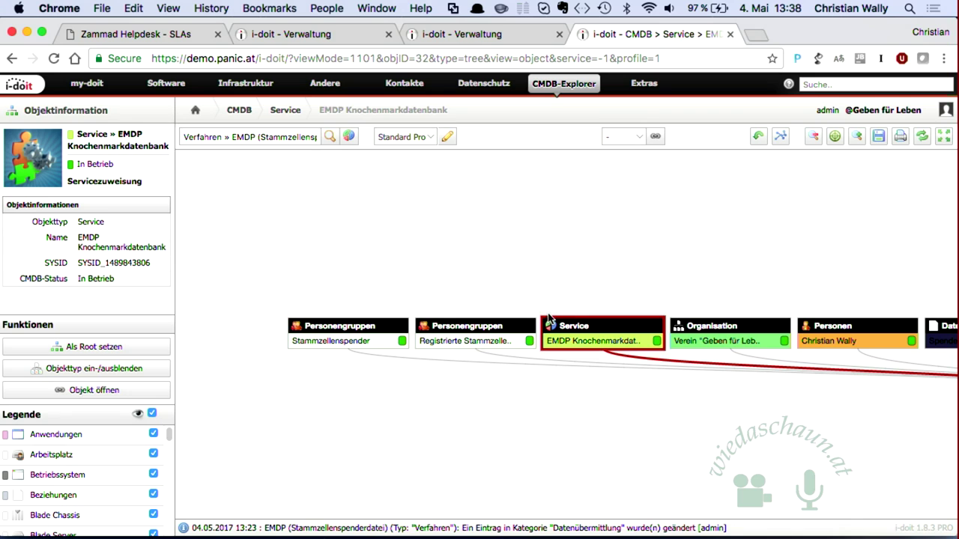
left_click_drag(549, 318, 460, 325)
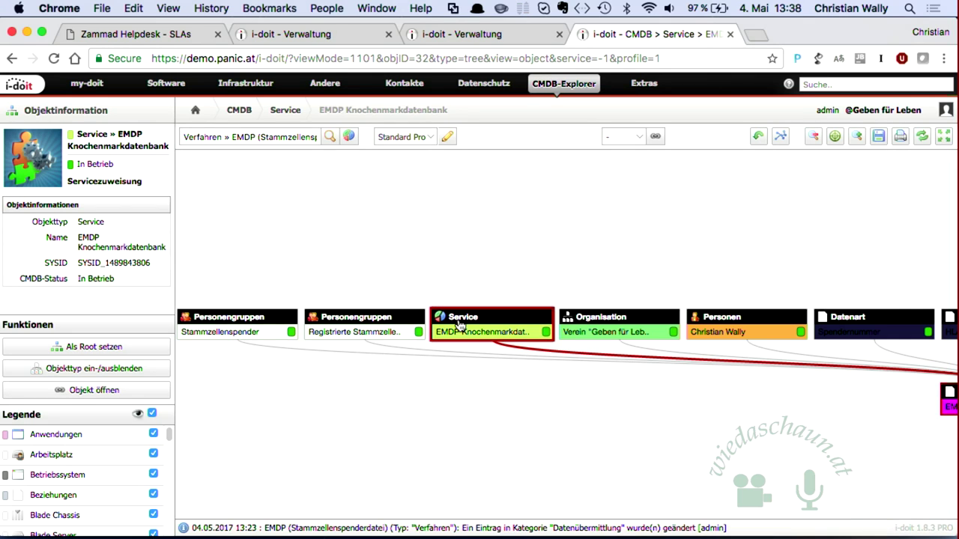
left_click(460, 325)
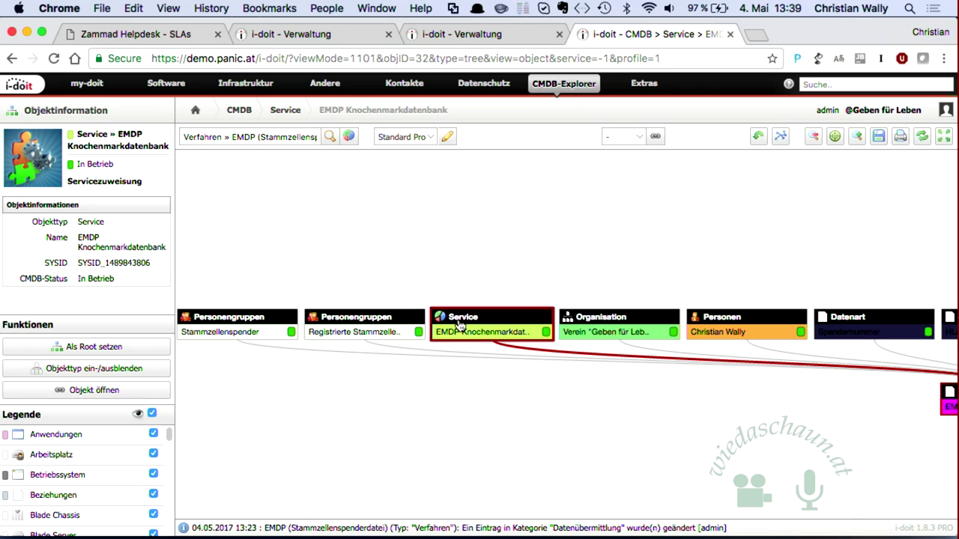
left_click(459, 325)
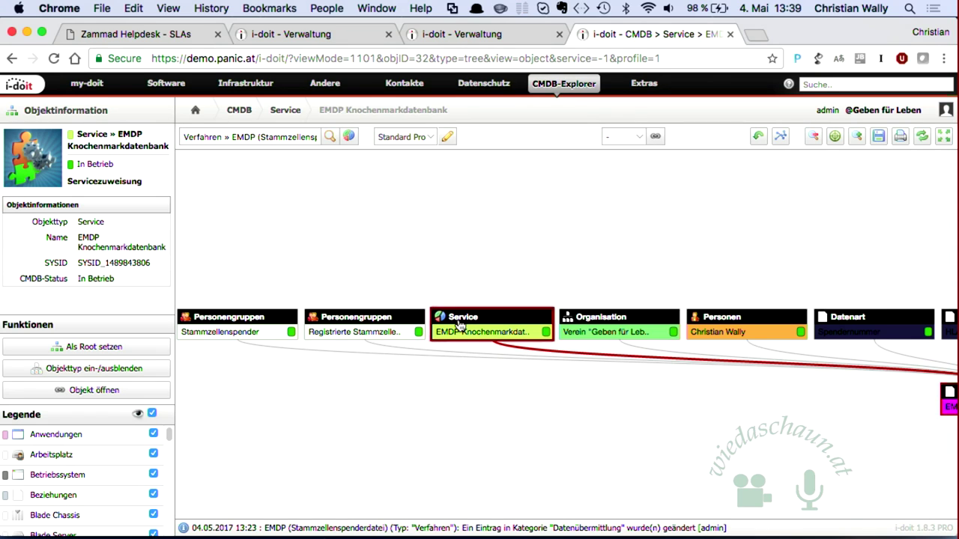
left_click(459, 324)
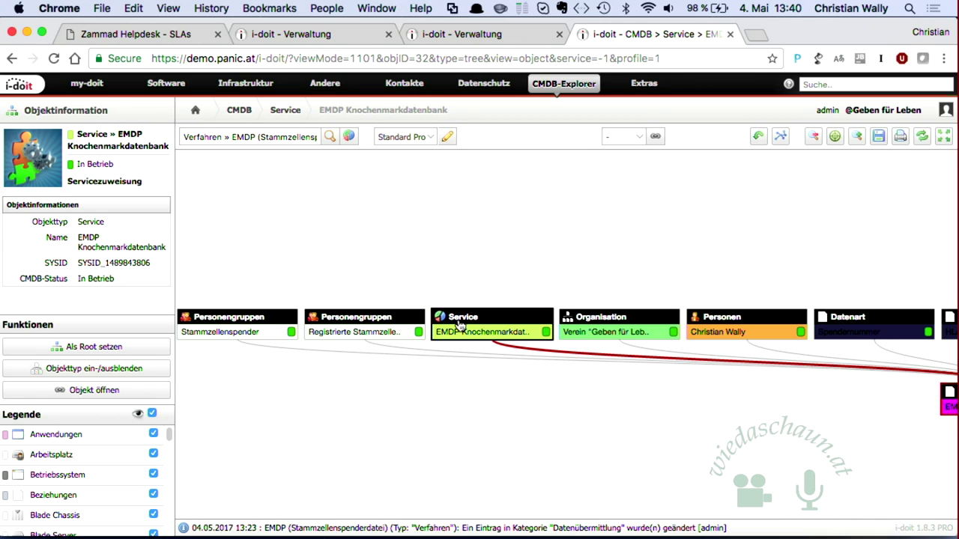
Step: Close all open i-doit browser tabs and the Zammad Helpdesk tab
left_click(731, 34)
left_click(761, 93)
left_click(559, 35)
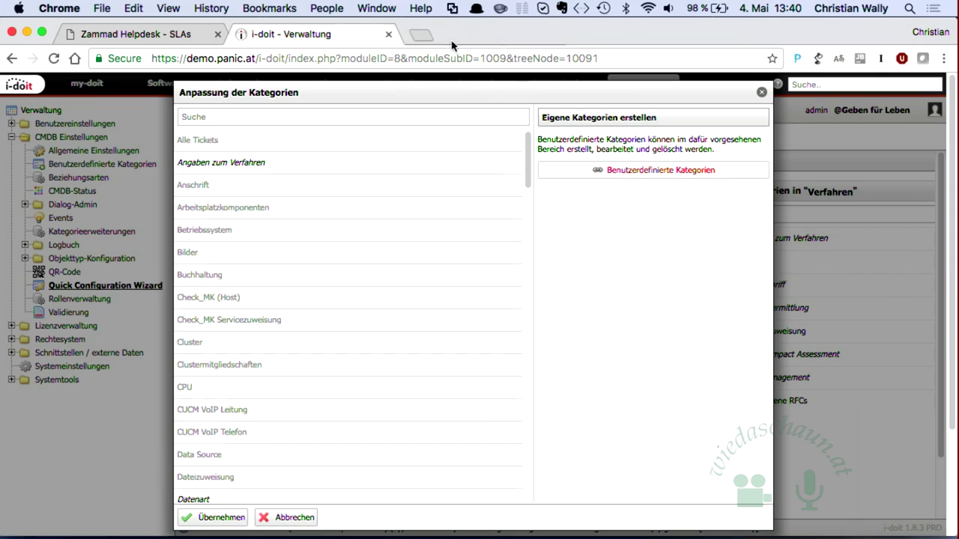
left_click(388, 34)
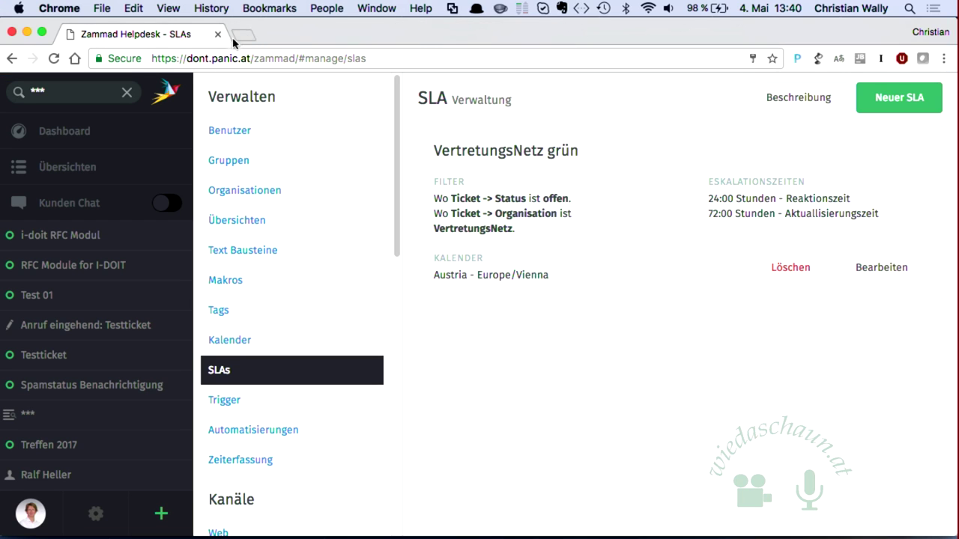
left_click(218, 35)
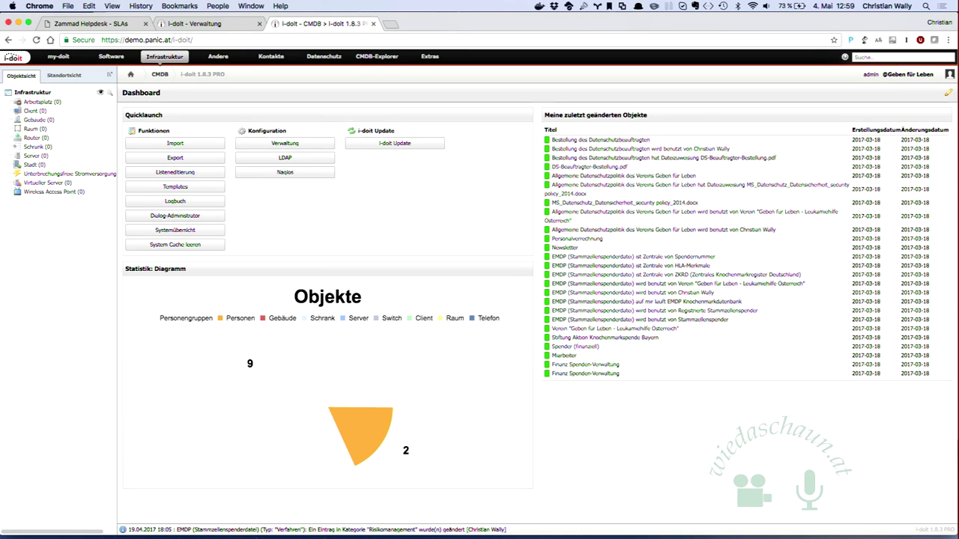
Step: View the Datenschutz object types, and open the Quick Configuration Wizard from the CMDB settings in the administration
mouse_move(229, 182)
left_click(317, 59)
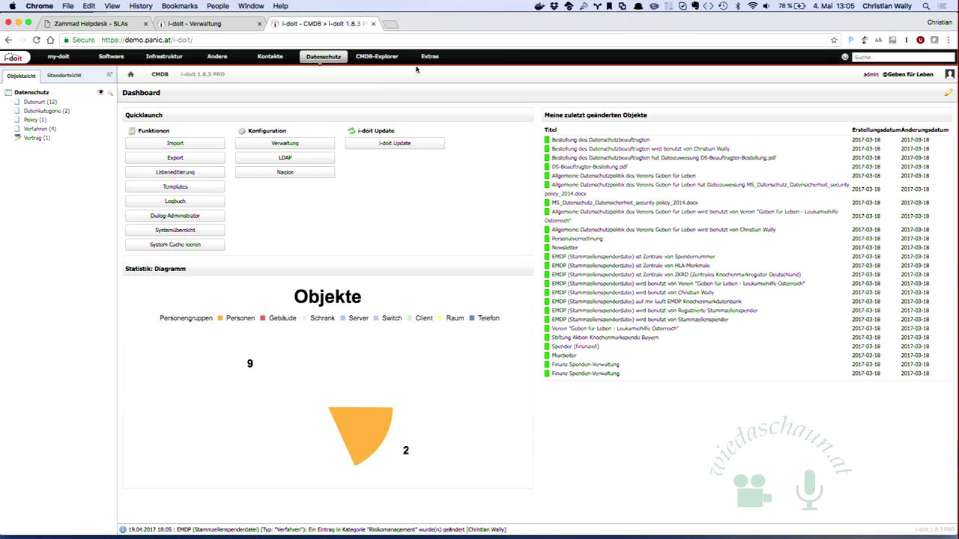
left_click(827, 75)
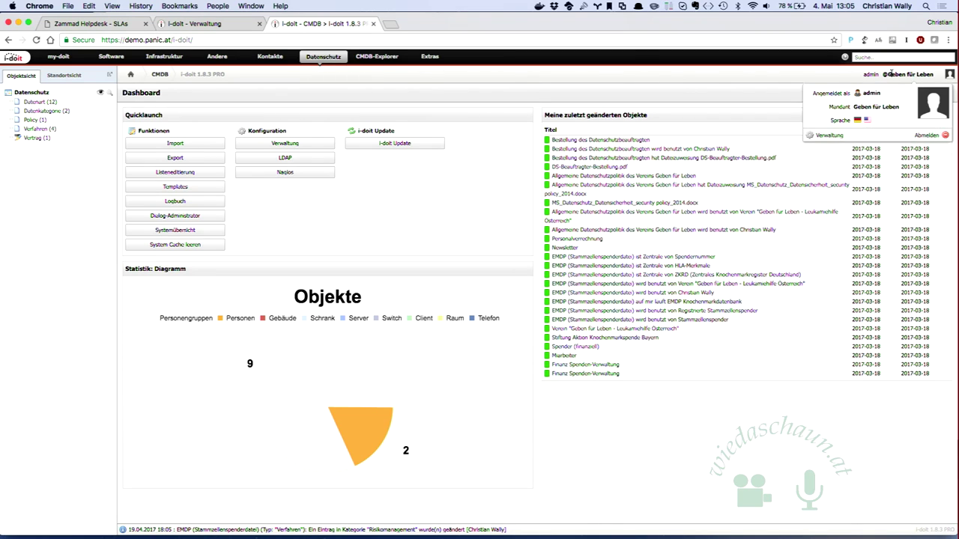
left_click(828, 135)
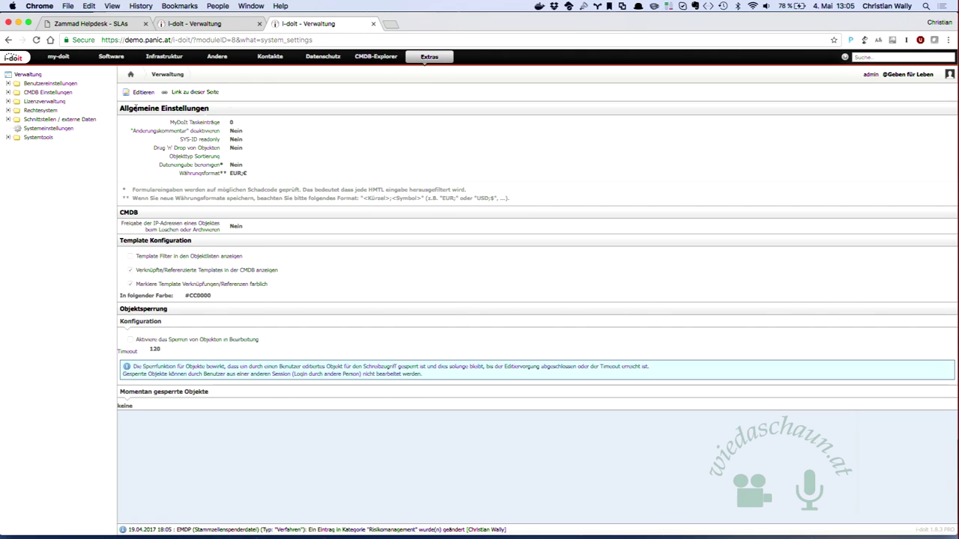
left_click(8, 93)
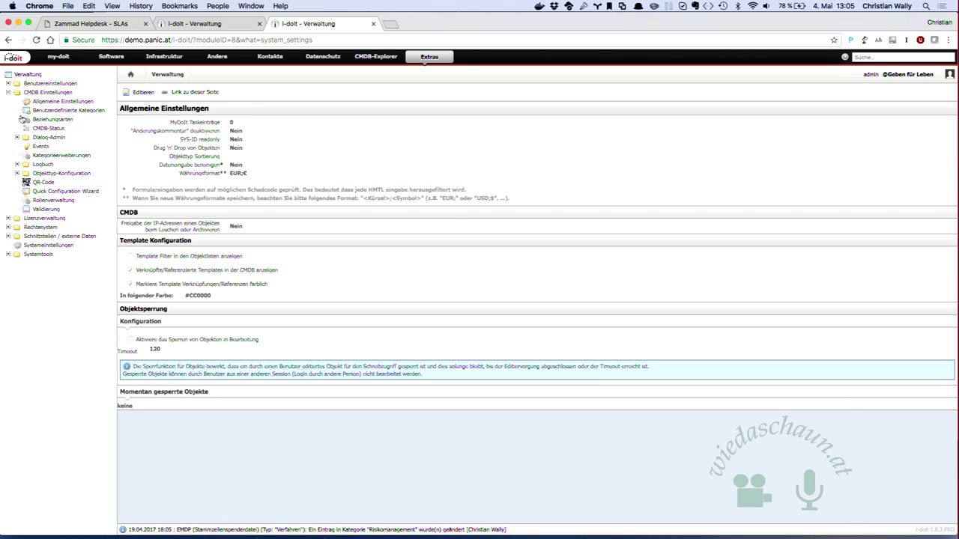
left_click(56, 191)
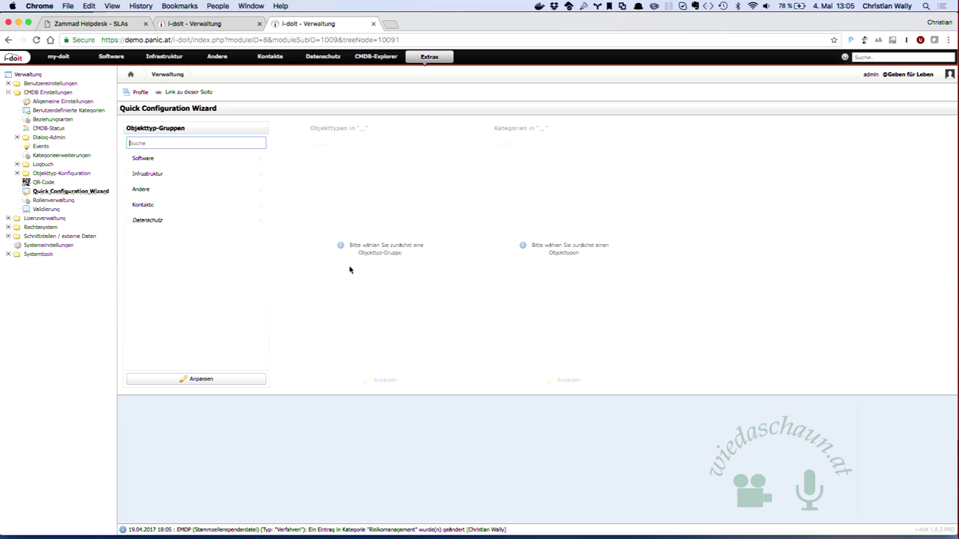
Step: Review the object type group customization without applying changes, and list the object types in the Datenschutz group
left_click(192, 381)
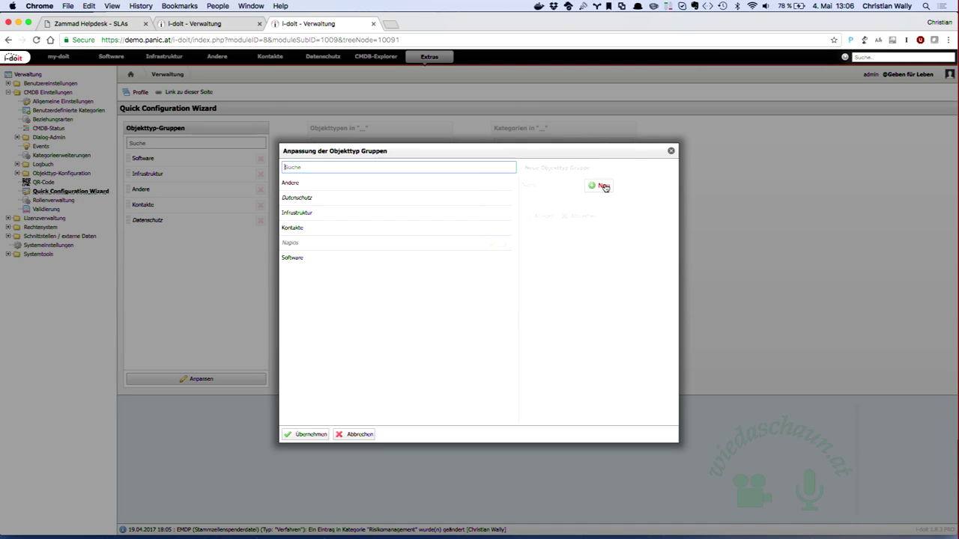
mouse_move(331, 199)
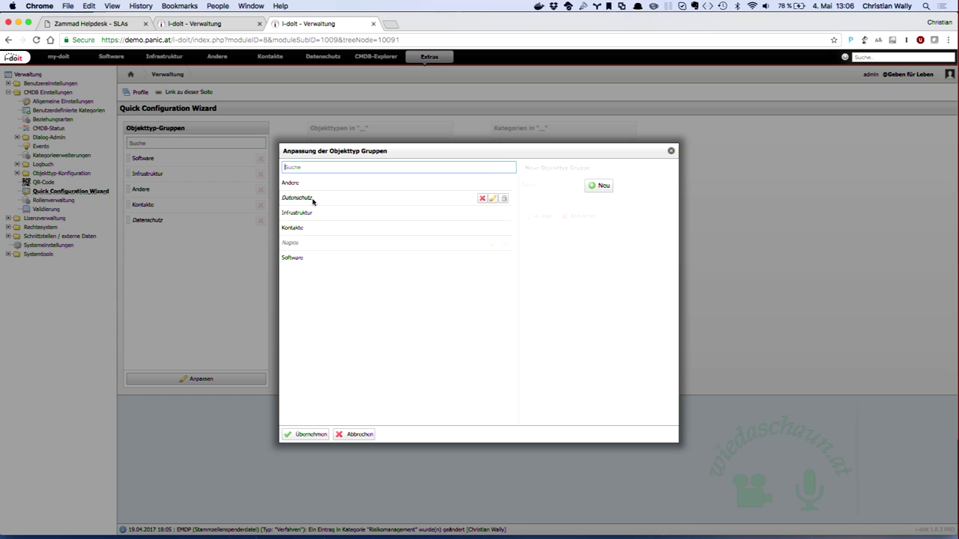
left_click(352, 436)
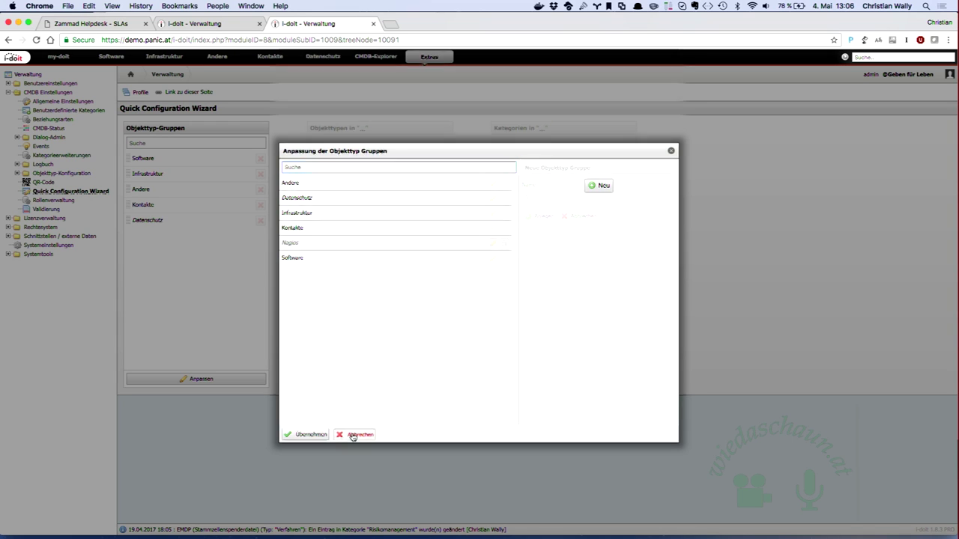
left_click(147, 221)
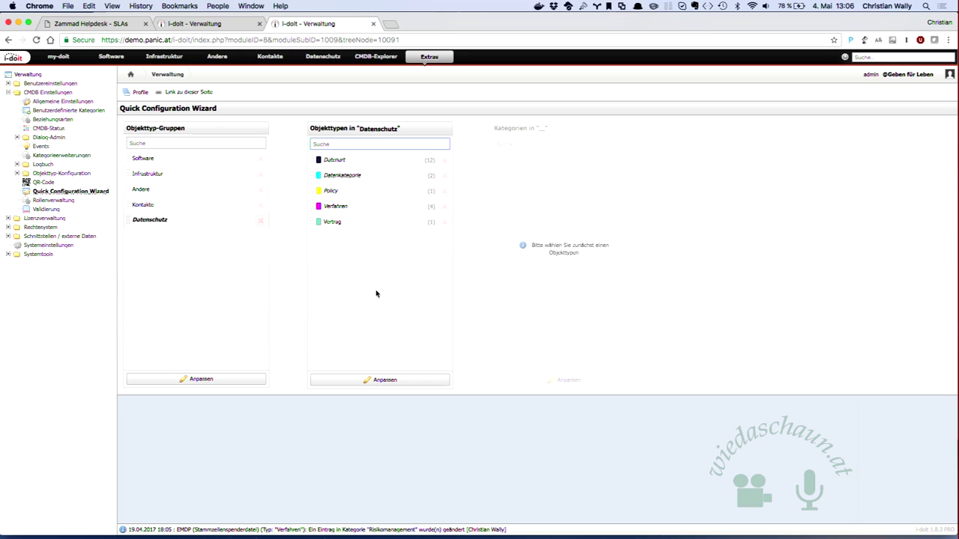
Step: List the categories of the Verfahren object type and review the available categories in its category customization
left_click(331, 207)
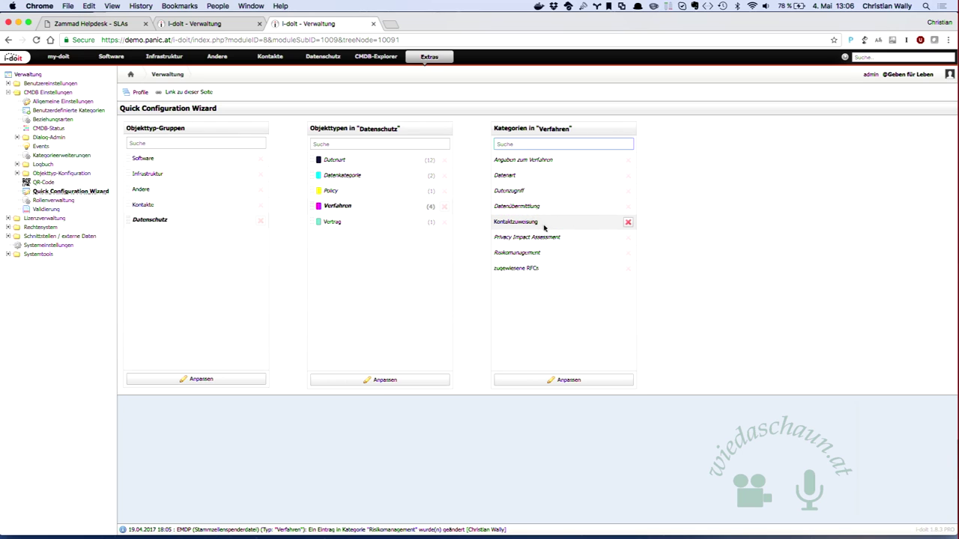
left_click(564, 379)
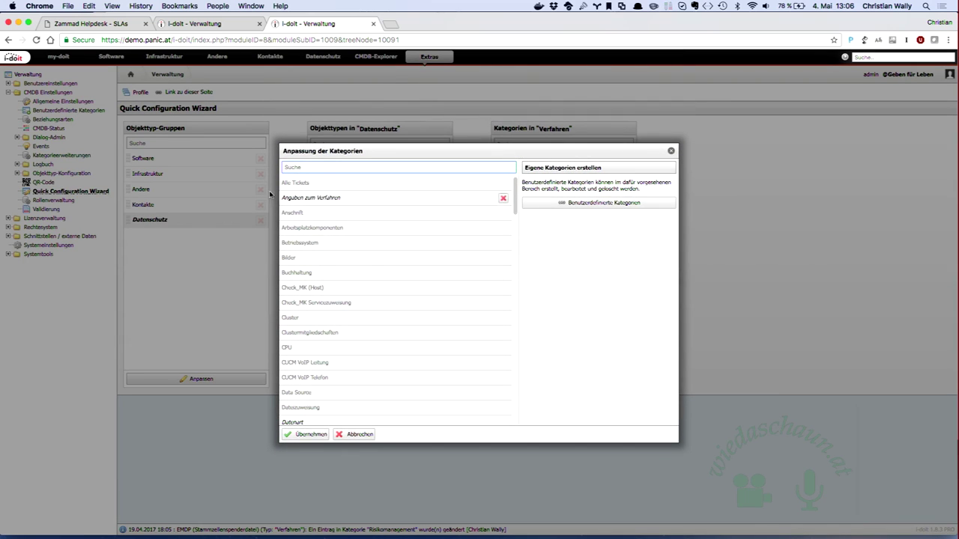
scroll(335, 283, "down", 2)
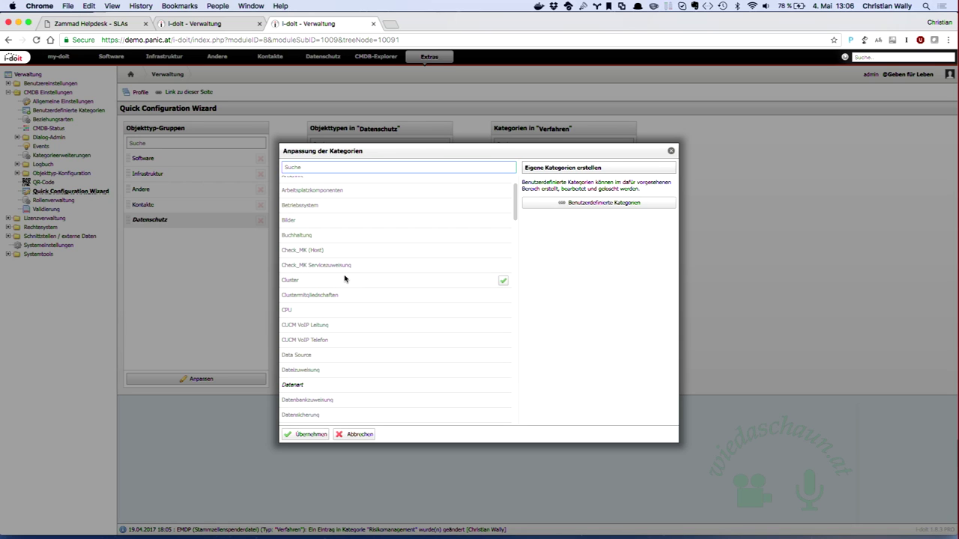
scroll(339, 290, "up", 1)
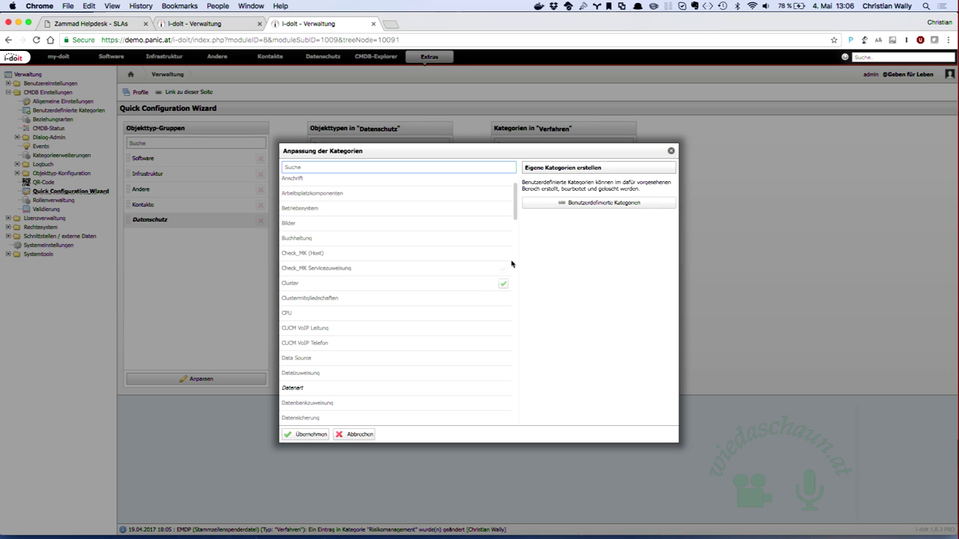
Step: Inspect the fields of the custom category Angaben zum Verfahren, including Verwendete IT-Services, and leave without saving
left_click(590, 203)
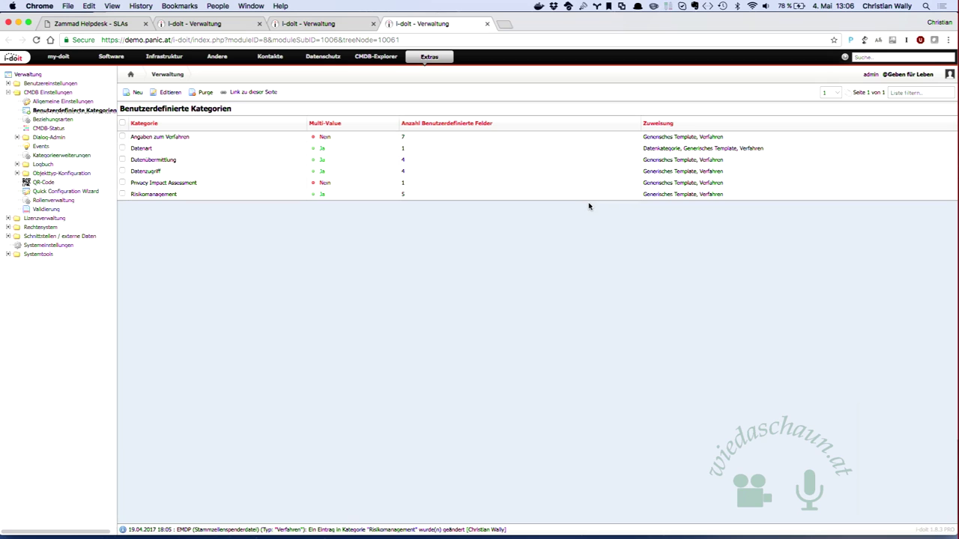
left_click(177, 138)
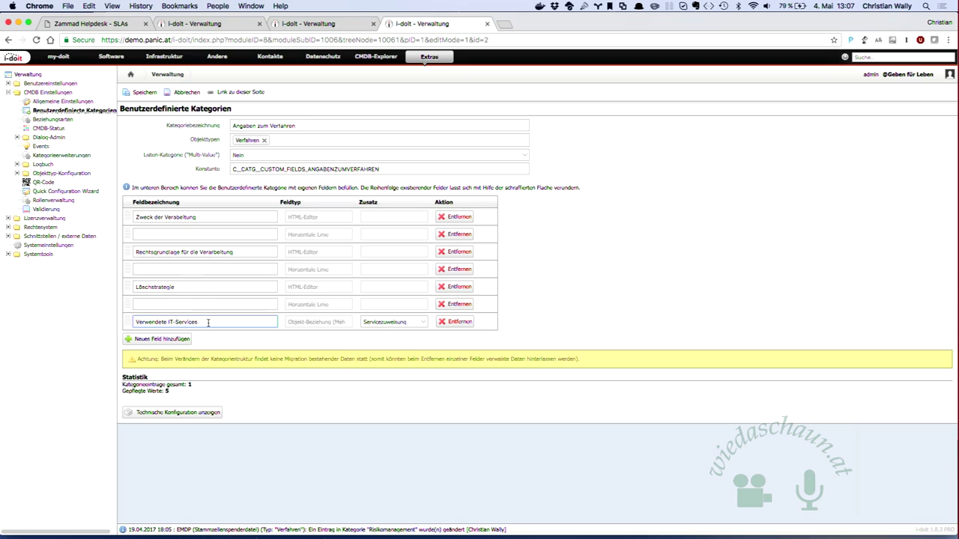
left_click_drag(203, 323, 131, 320)
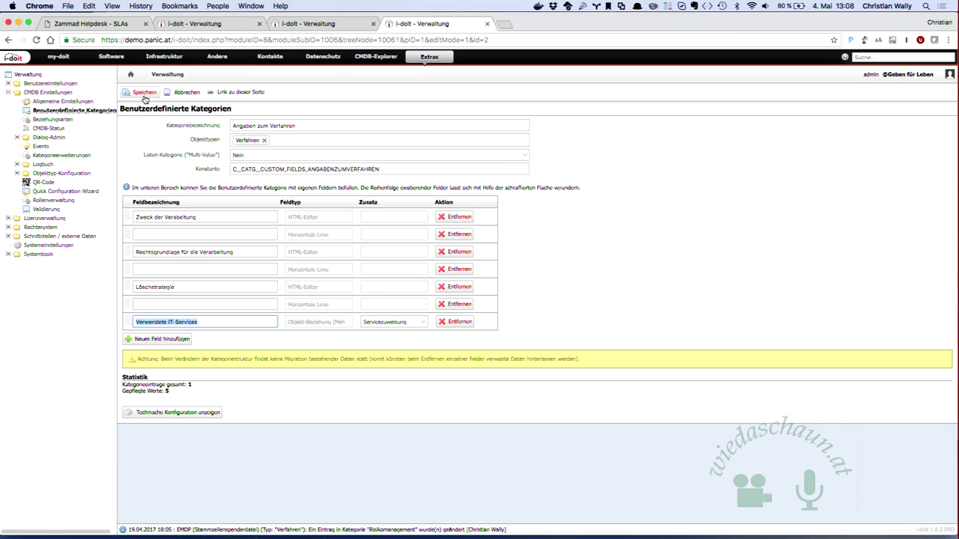
left_click(185, 93)
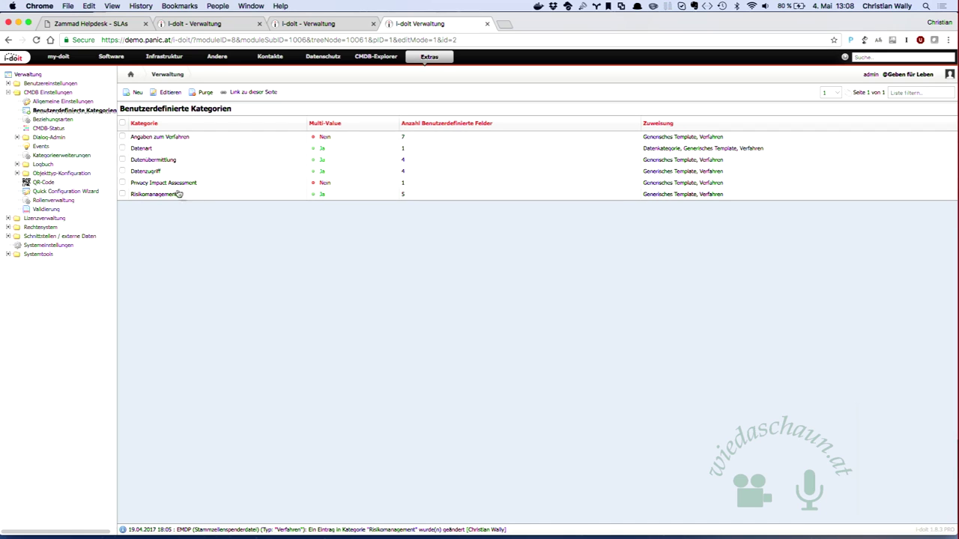
Step: List the Datenart objects in the Datenschutz group and look through them
left_click(330, 58)
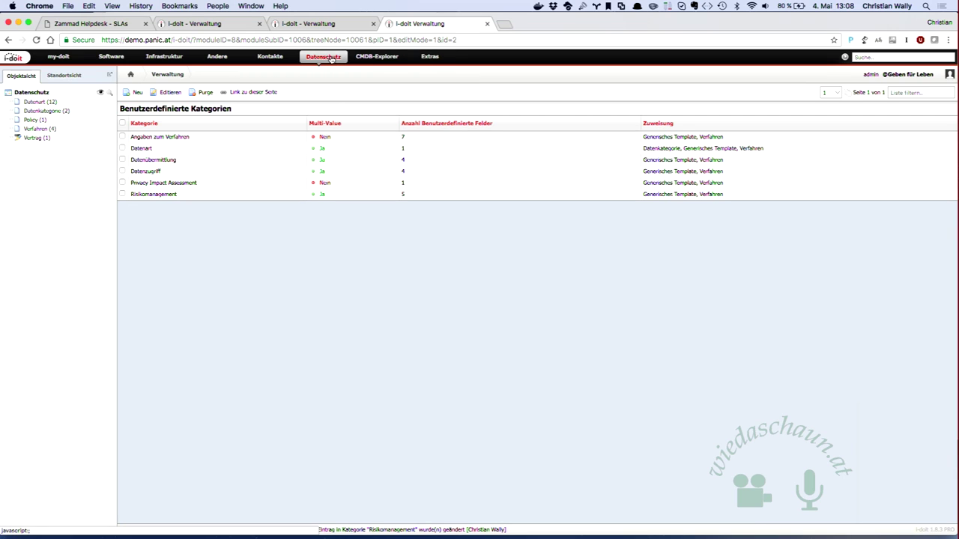
left_click(35, 104)
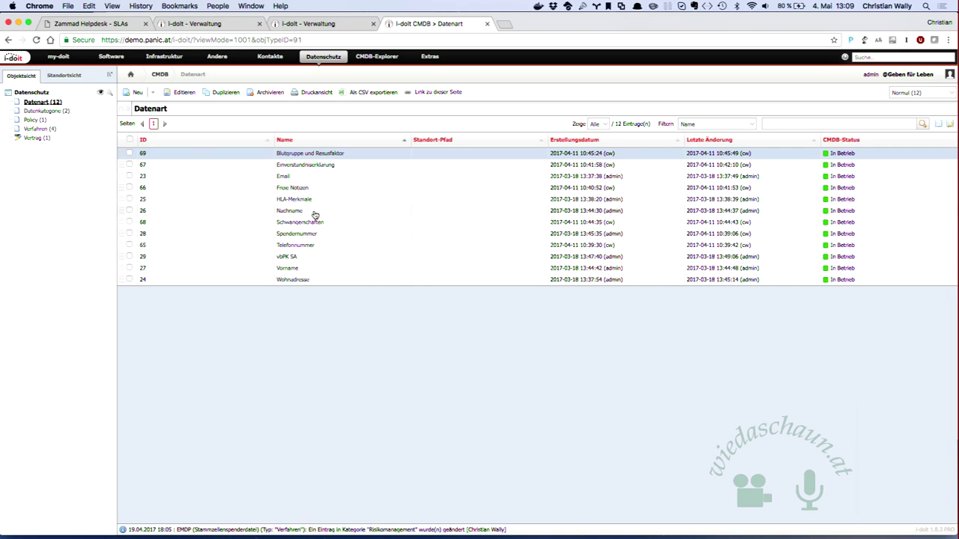
left_click(356, 225)
scroll(356, 225, "left", 3)
Step: Inspect the Datenkategorie Personenbezogene Daten with its Datenart entries, and view Personenbezogene Daten besonderer Kategorien
left_click(38, 111)
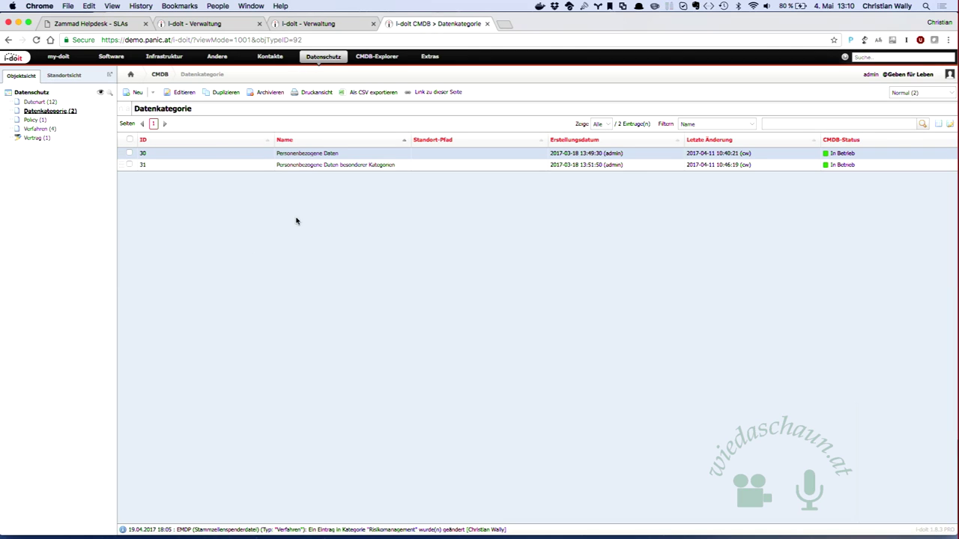
left_click(300, 154)
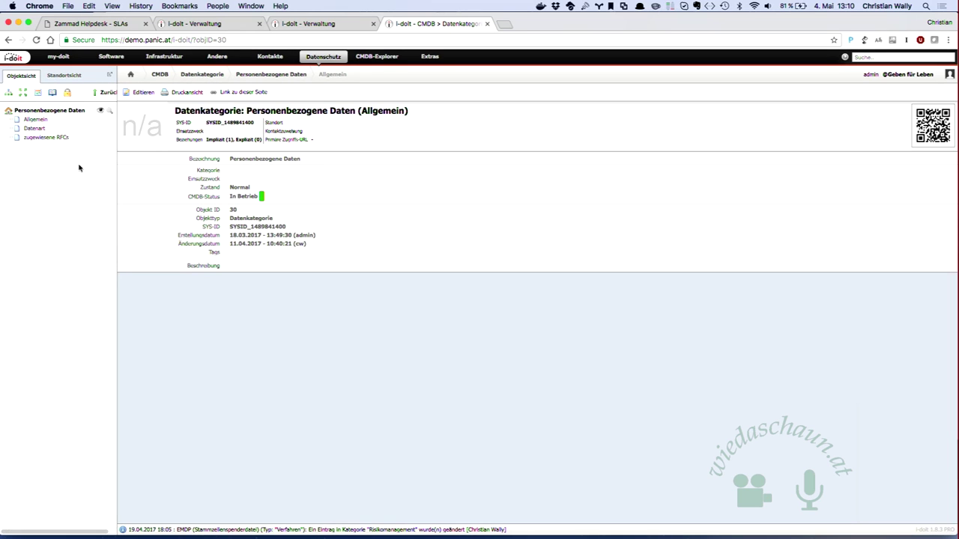
left_click(32, 129)
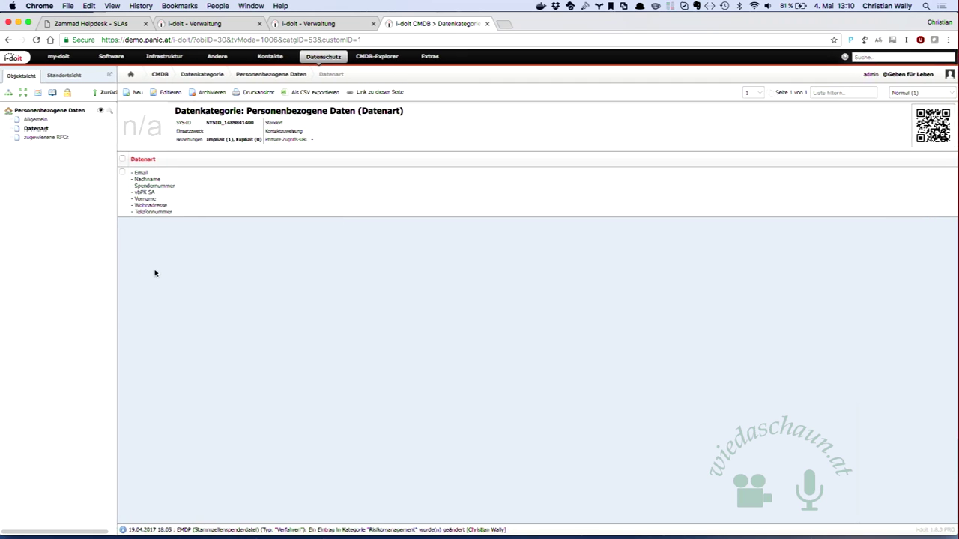
left_click(262, 75)
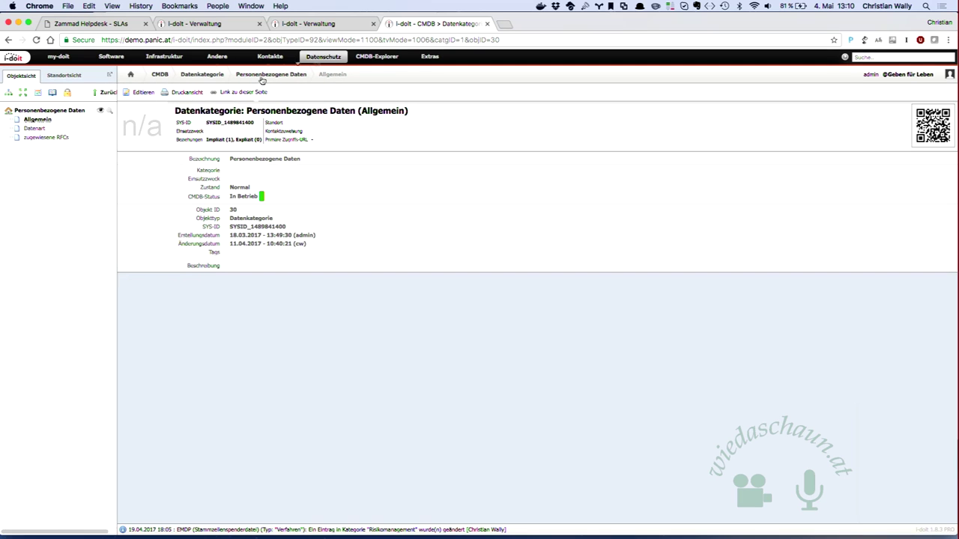
left_click(35, 130)
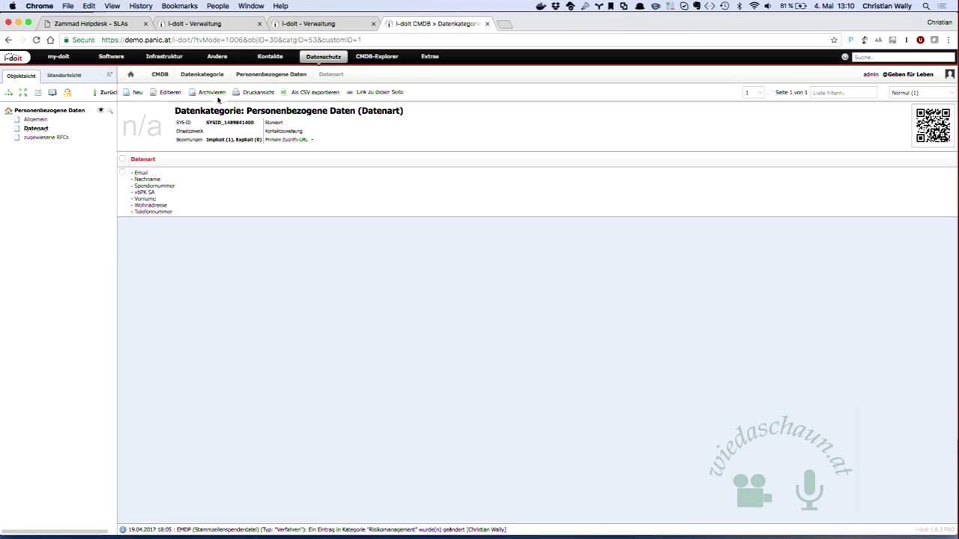
left_click(203, 75)
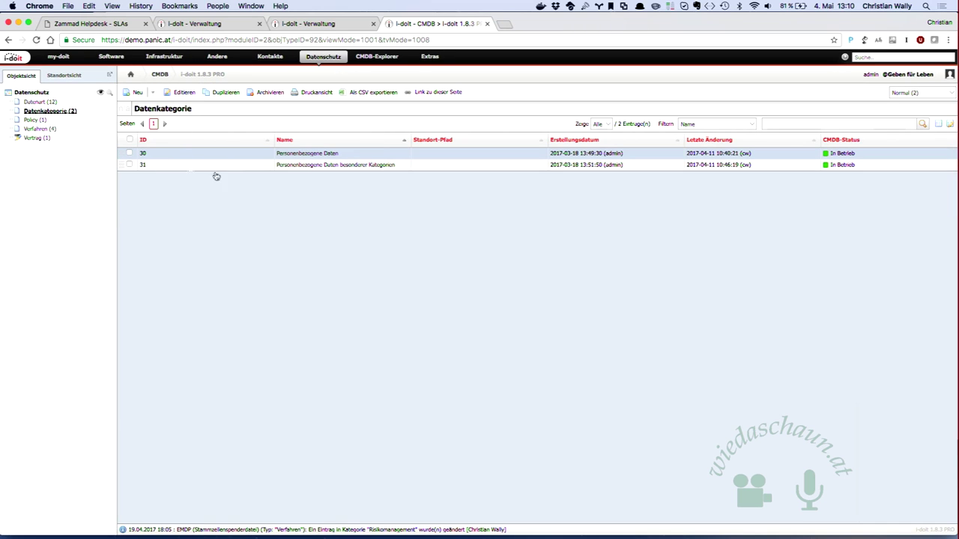
left_click(305, 167)
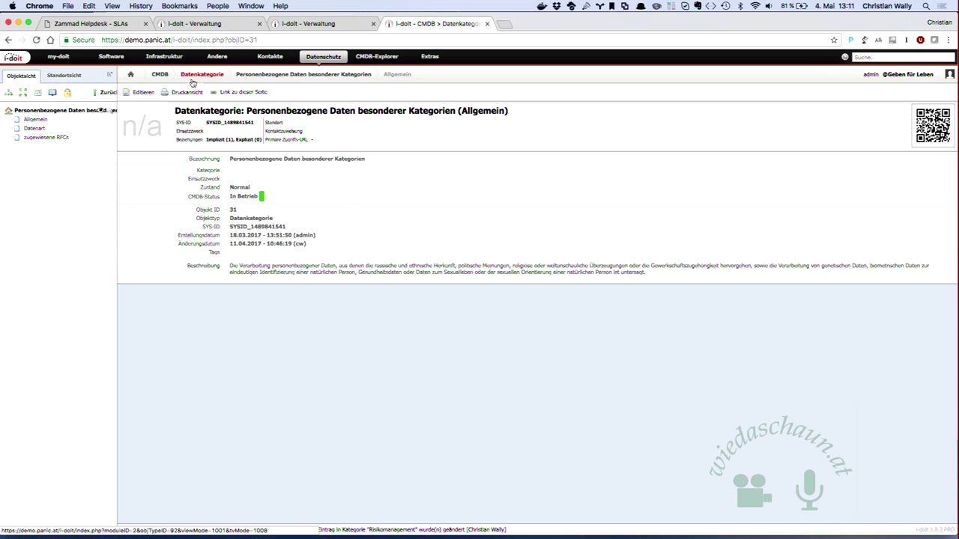
Step: Open the policy Allgemeine Datenschutzpolitik des Vereins Geben für Leben and view the details of its assigned file
left_click(320, 58)
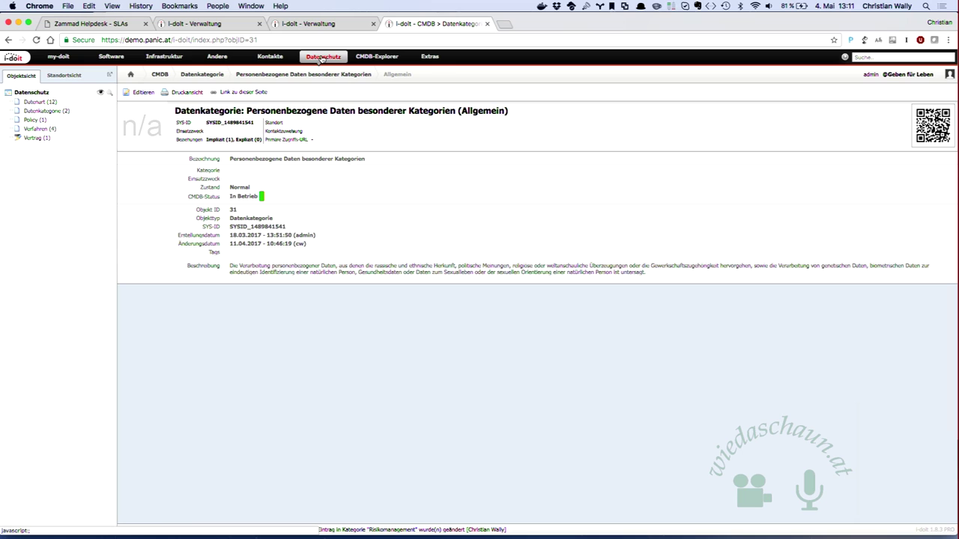
left_click(33, 121)
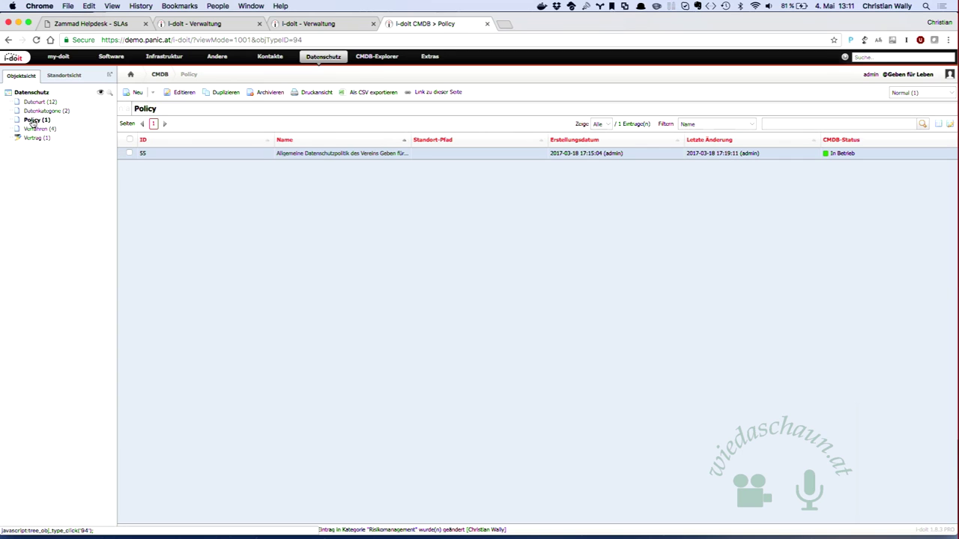
left_click(298, 154)
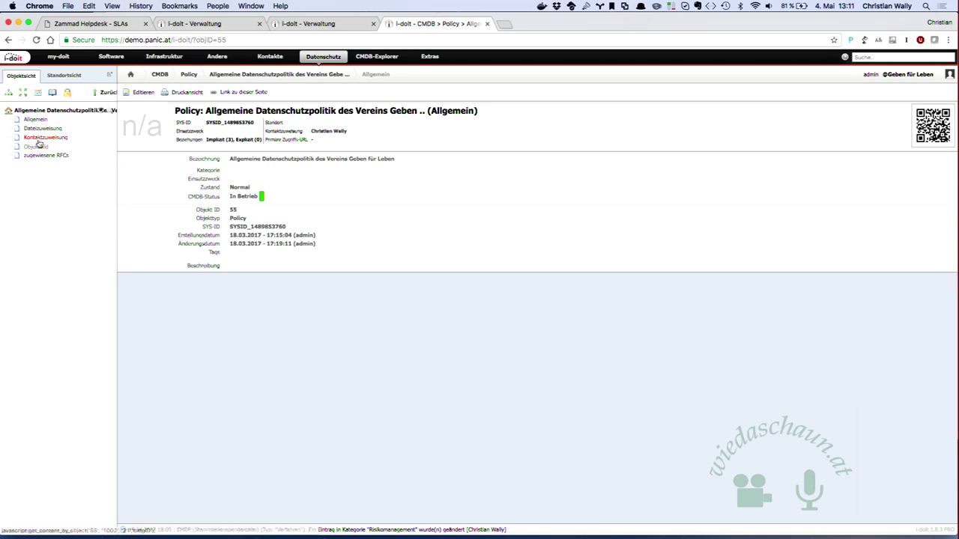
left_click(42, 129)
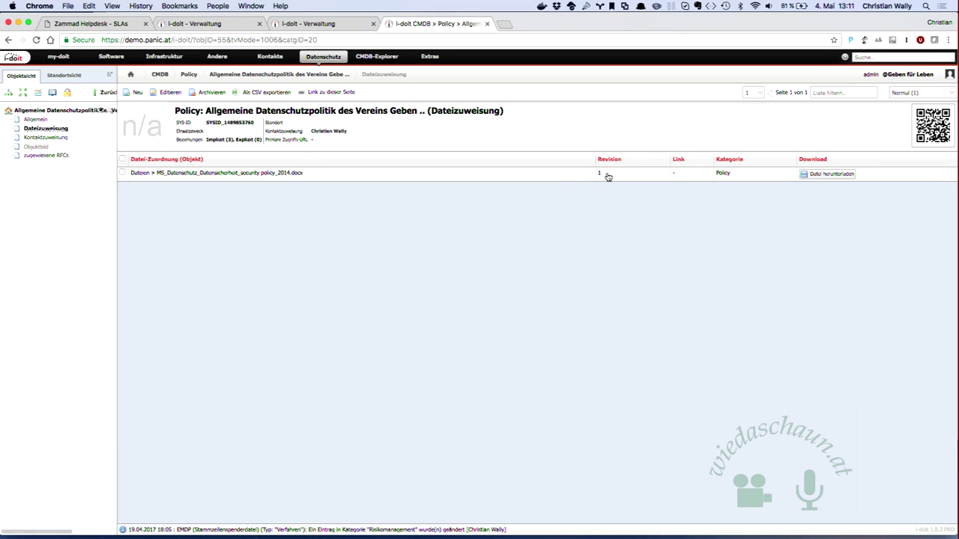
left_click(248, 175)
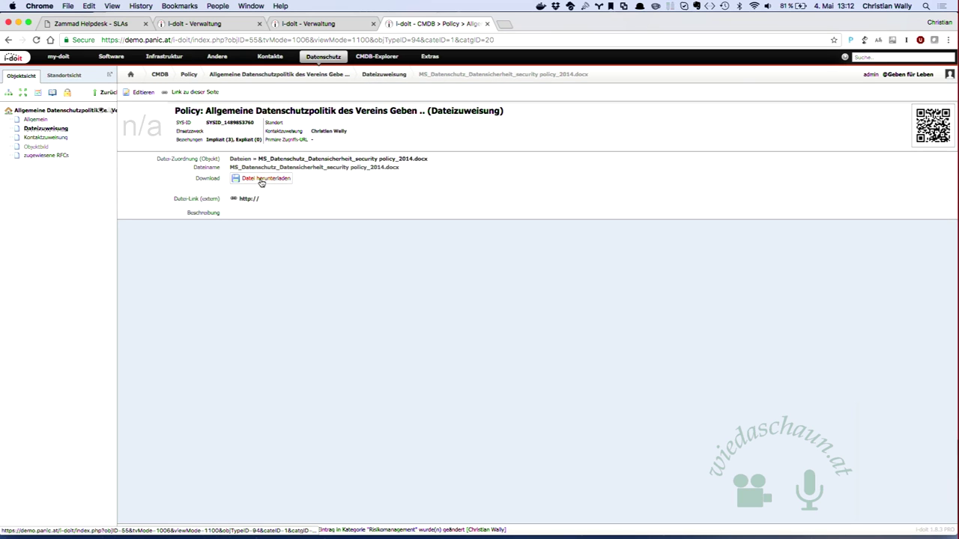
Step: Review the policy's contact assignments and the selectable roles for the data protection officer contact, discarding any change
left_click(53, 139)
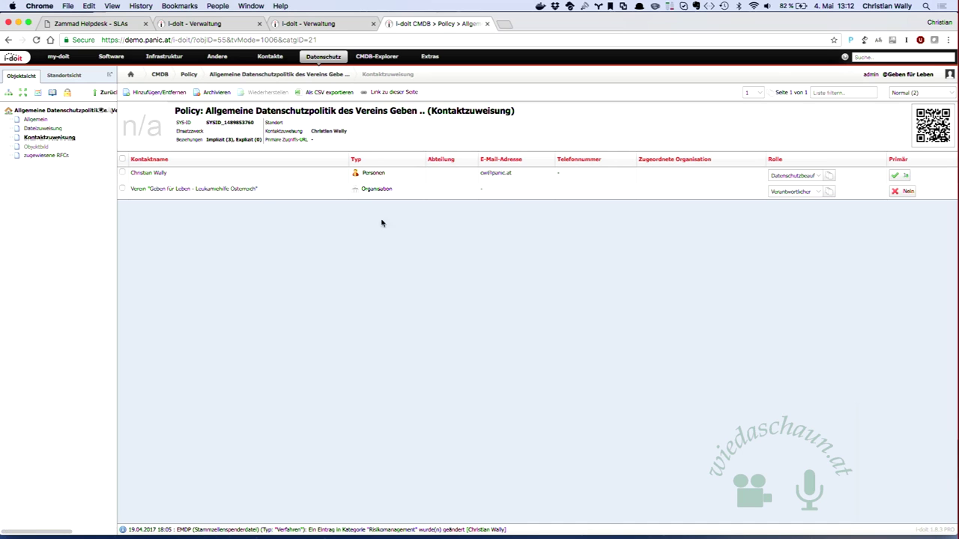
left_click(829, 180)
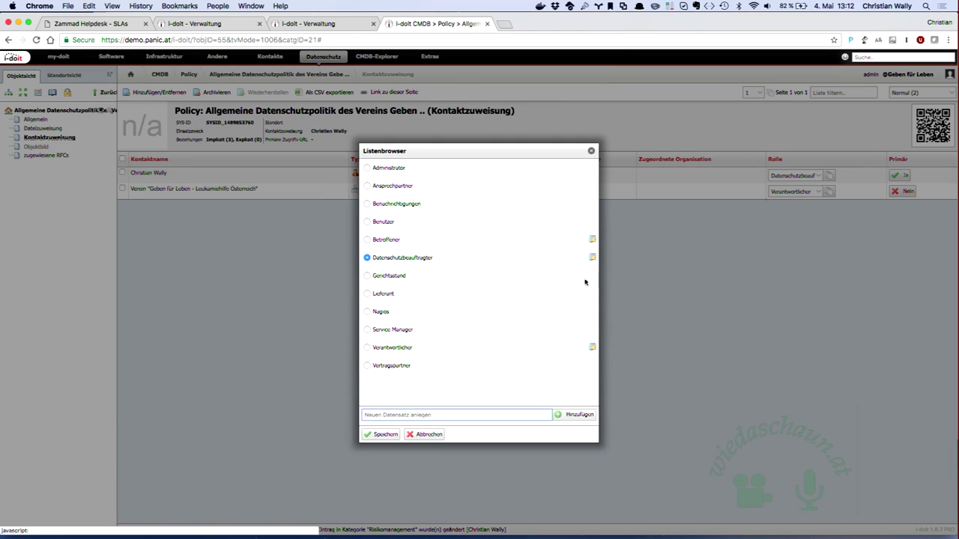
left_click(445, 414)
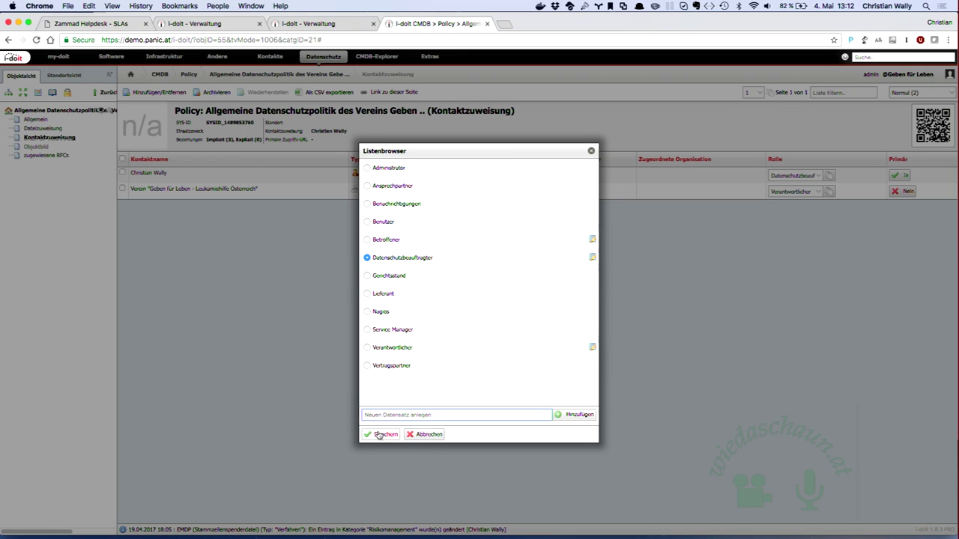
left_click(424, 435)
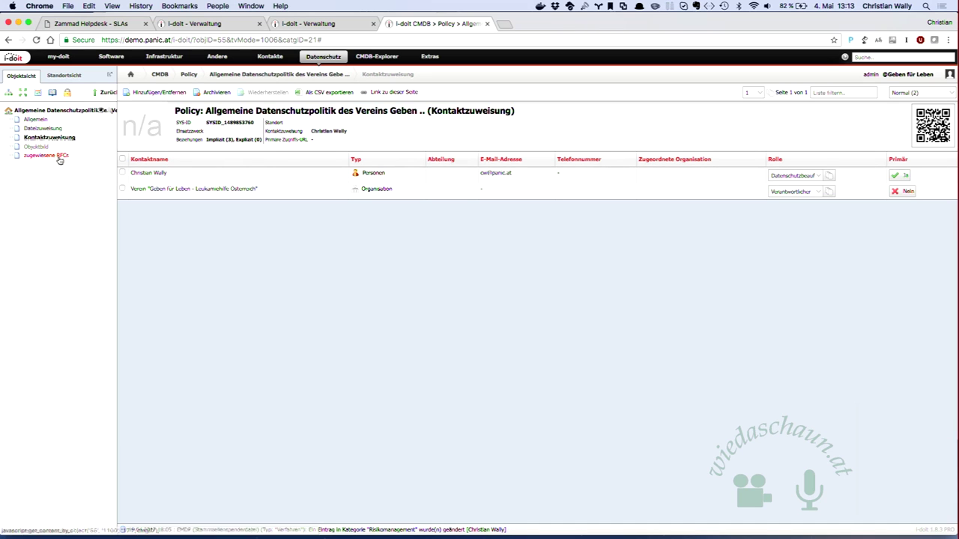
Step: View the overview page of the Vertrag object Bestellung des Datenschutzbeauftragten
left_click(323, 57)
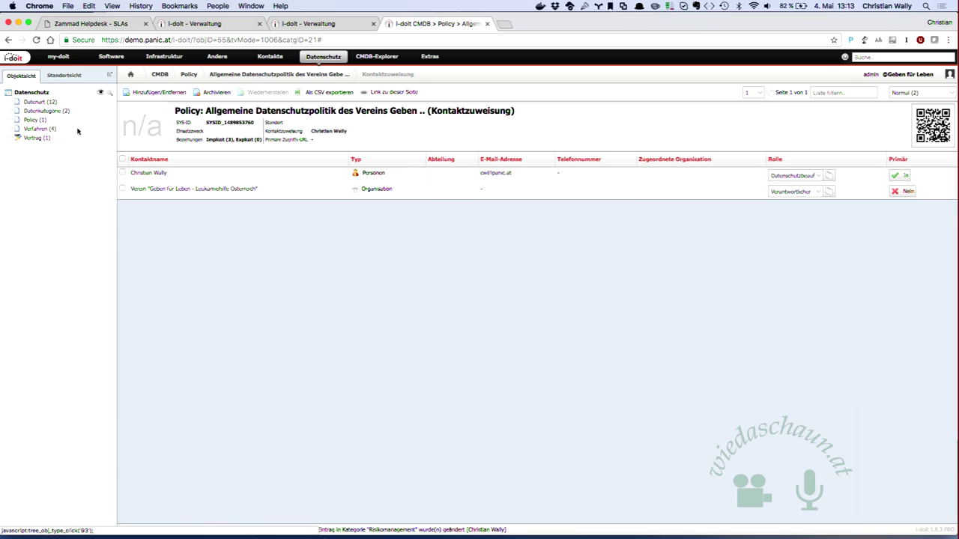
left_click(34, 139)
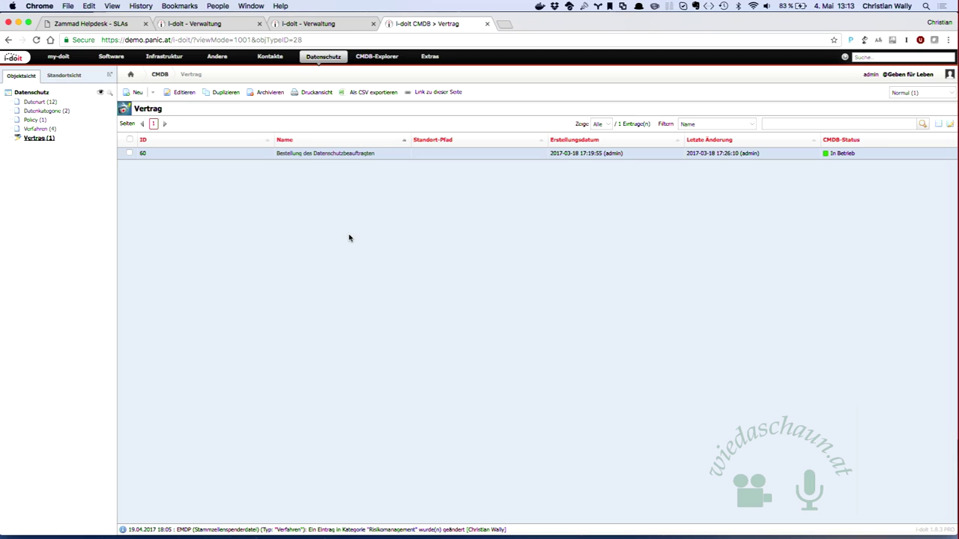
left_click(333, 153)
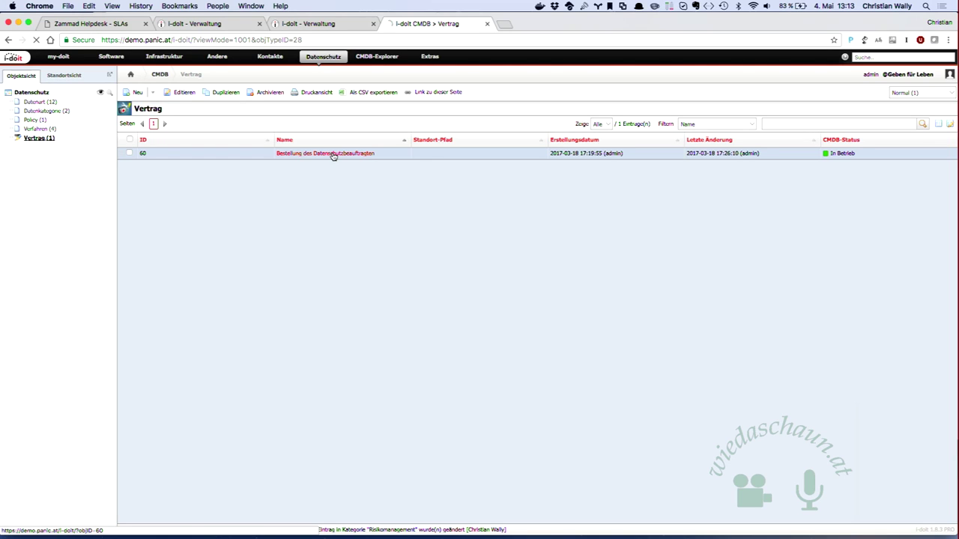
left_click(7, 158)
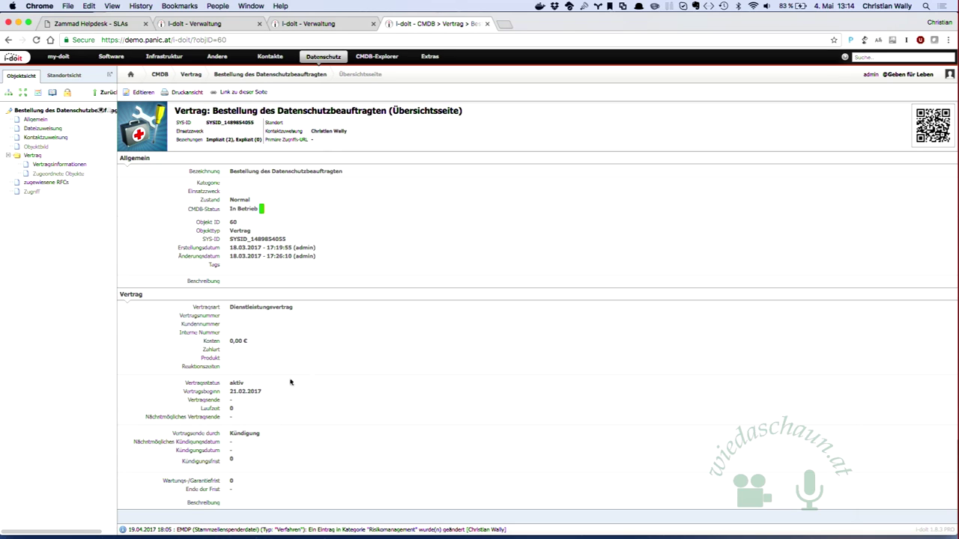
Step: Open the Verfahren EMDP (Stammzellenspenderdatei) from the Datenschutz group and view its Allgemein category
left_click(321, 60)
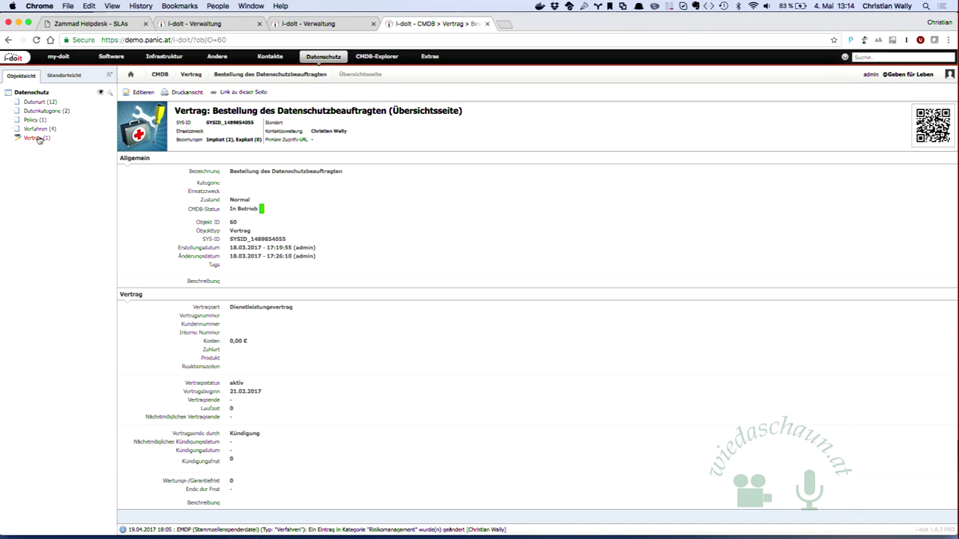
left_click(40, 130)
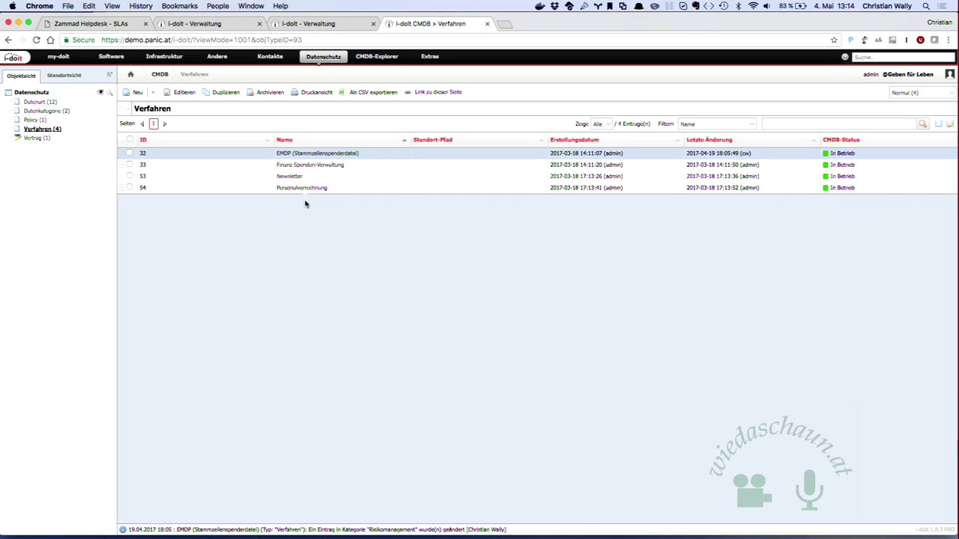
left_click(309, 153)
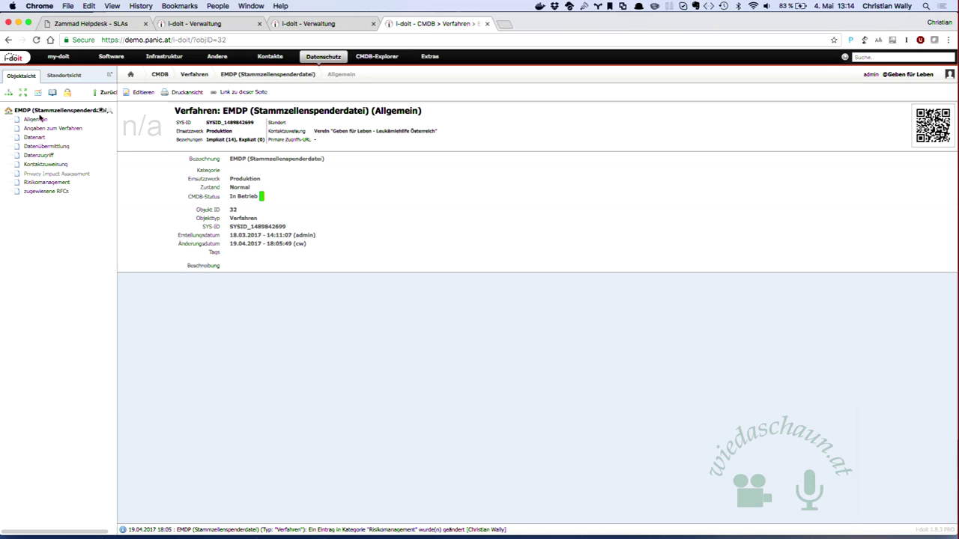
left_click(36, 120)
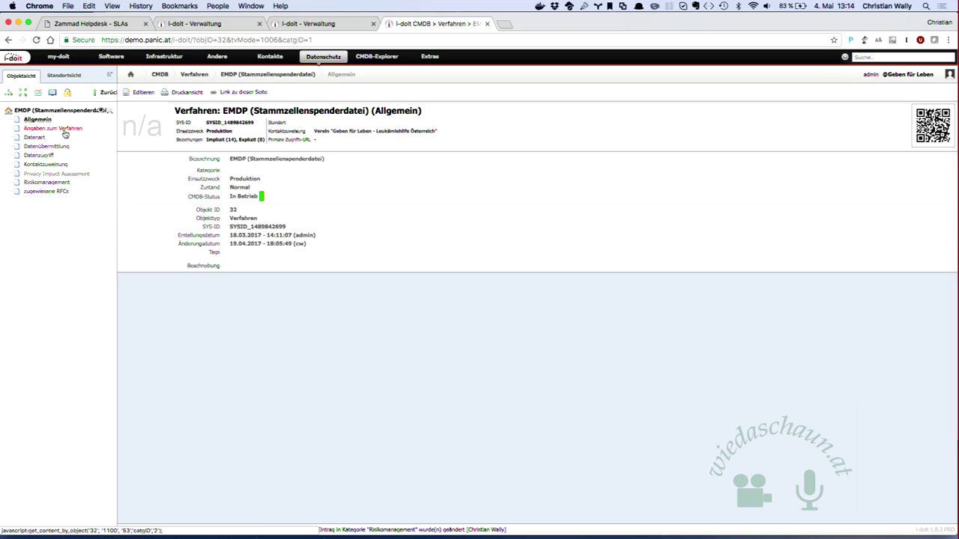
Step: View the EMDP procedure's Angaben zum Verfahren and open that category for editing
left_click(64, 131)
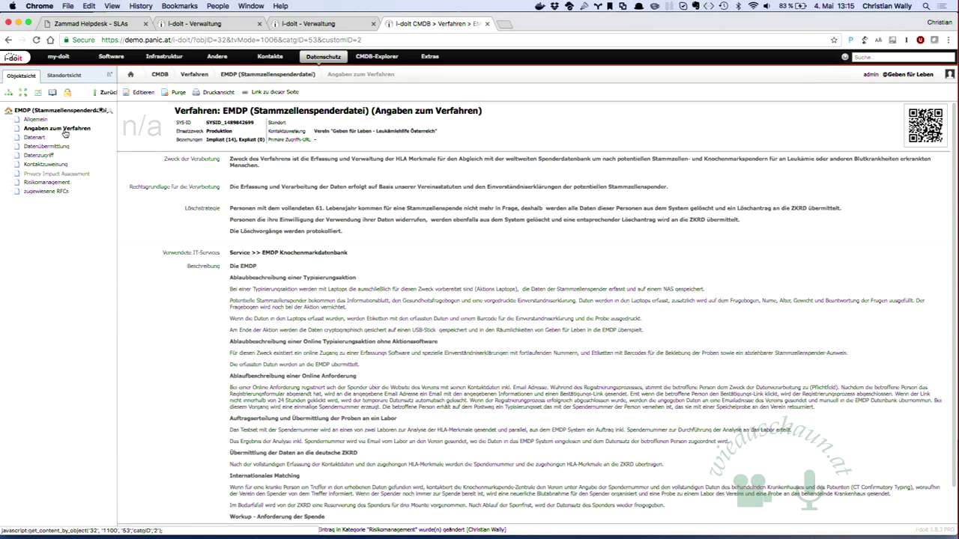
left_click(142, 93)
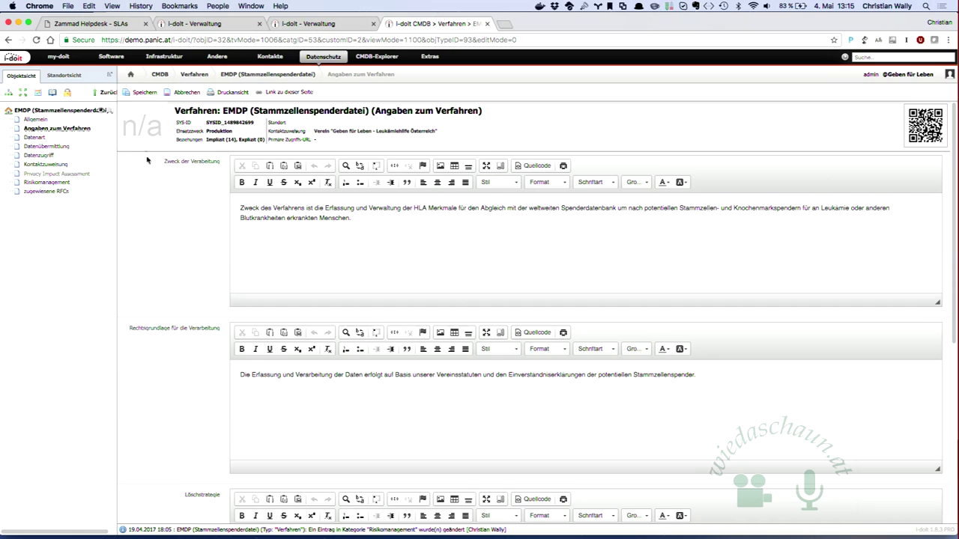
left_click(12, 6)
left_click(45, 33)
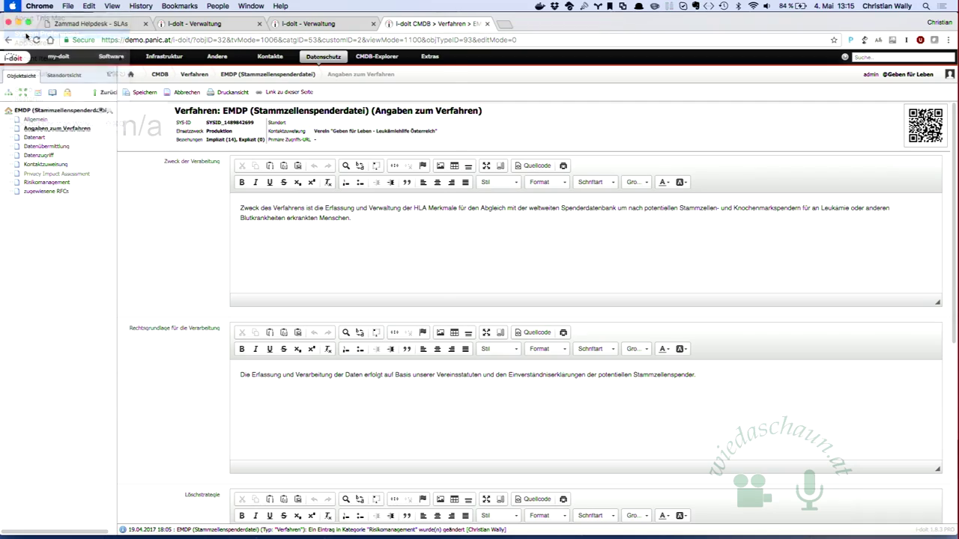